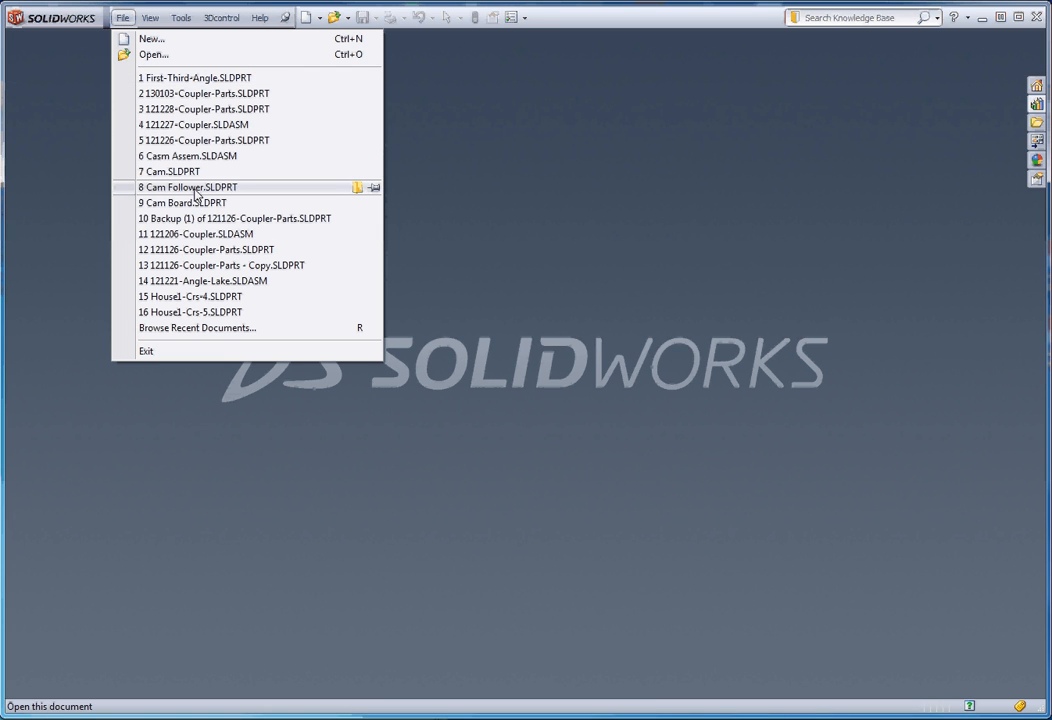
Step: Create a new part document from the Tutorial part template
mouse_move(197, 192)
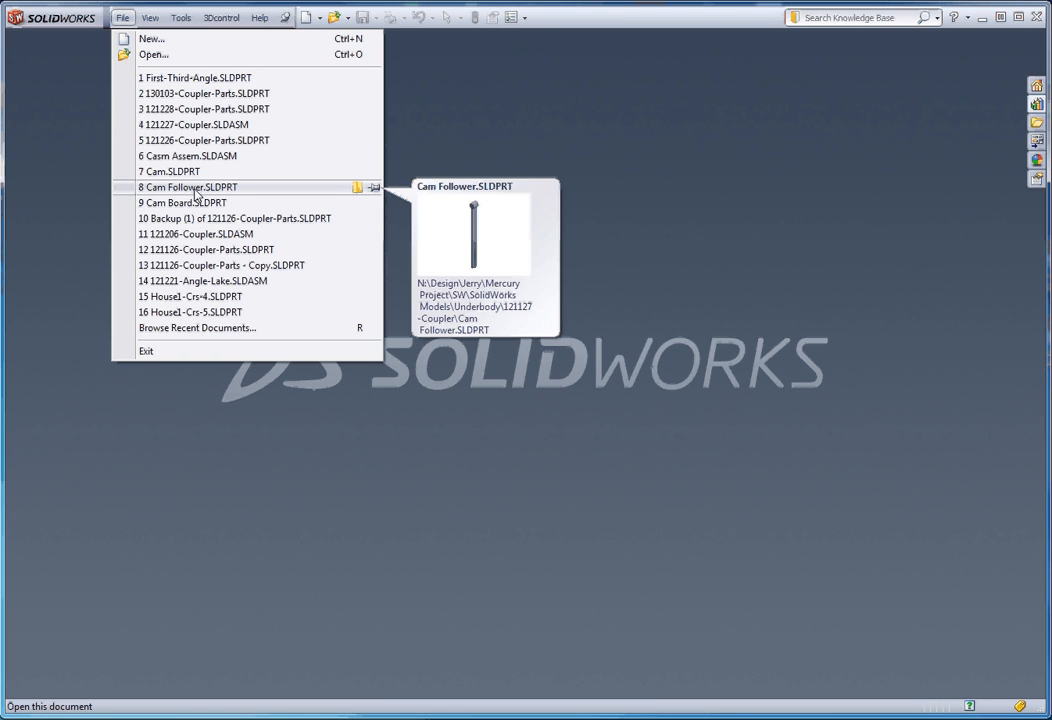
left_click(146, 40)
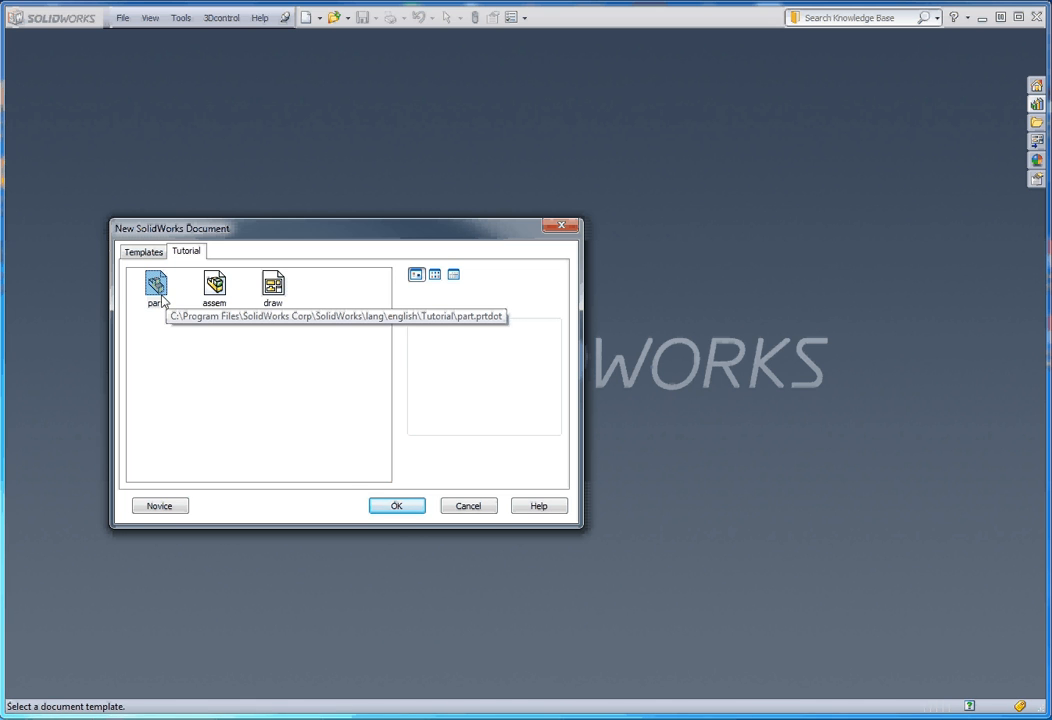
left_click(397, 506)
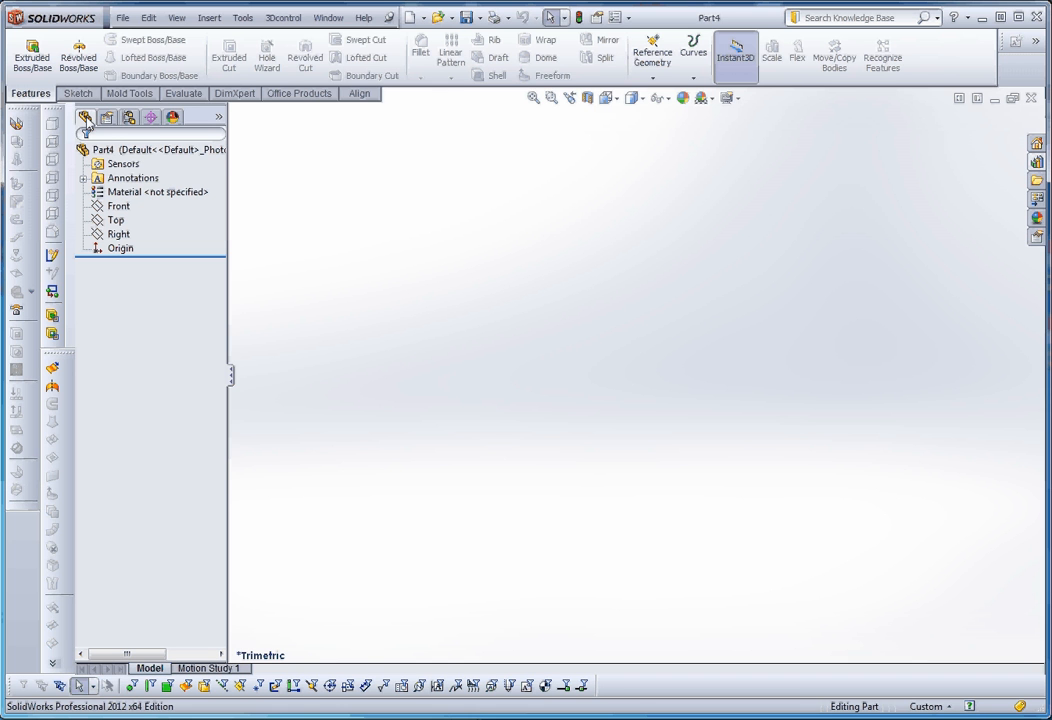
left_click(140, 152)
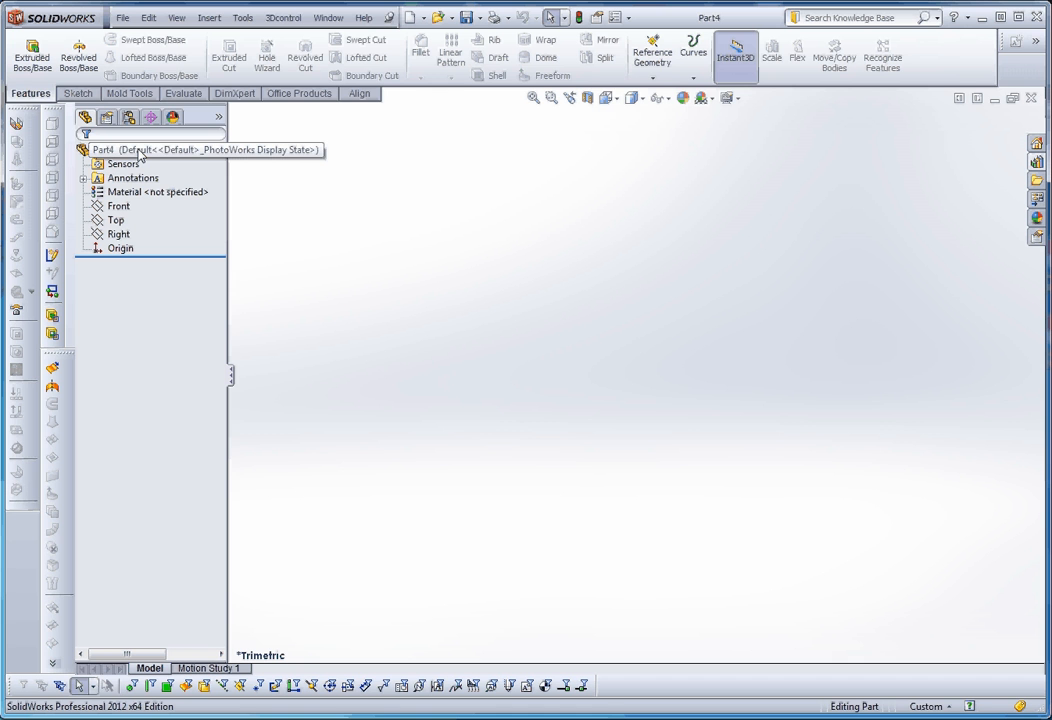
left_click(137, 135)
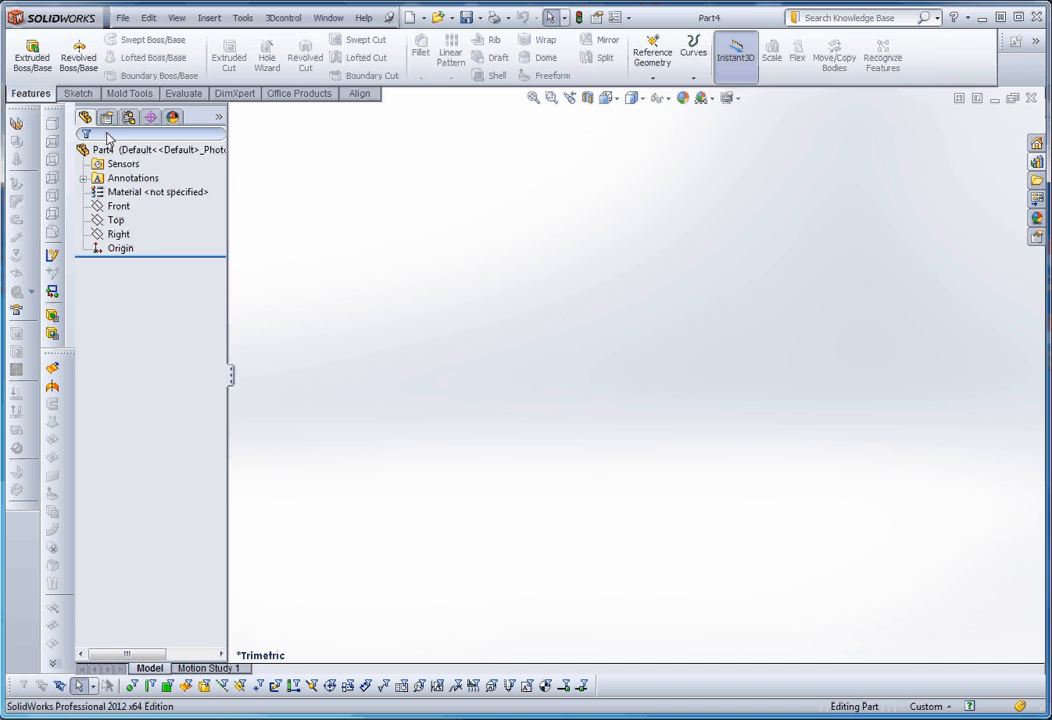
left_click(157, 192)
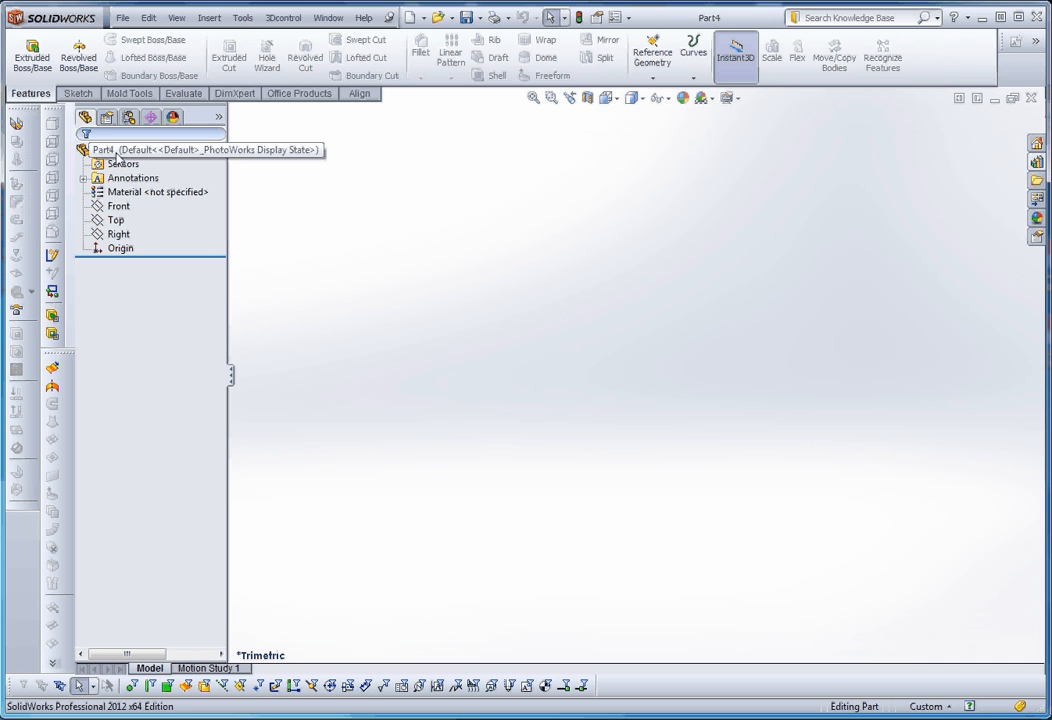
left_click(118, 156)
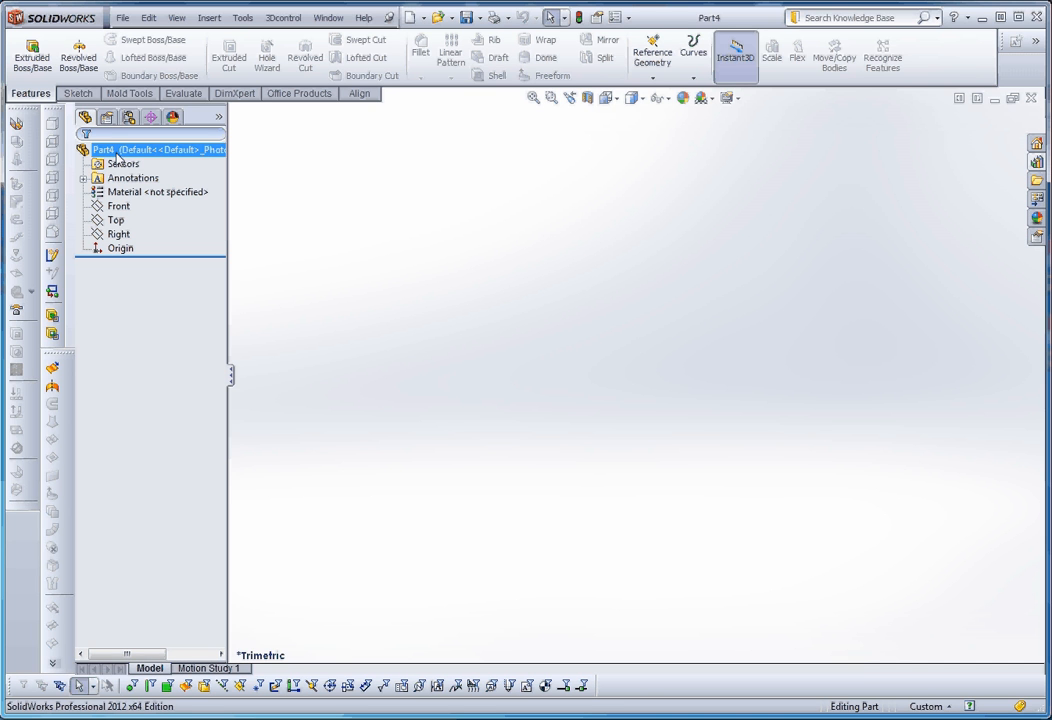
Step: Start saving the part under a new name and create a folder named Class inside the Flash folder
left_click(123, 18)
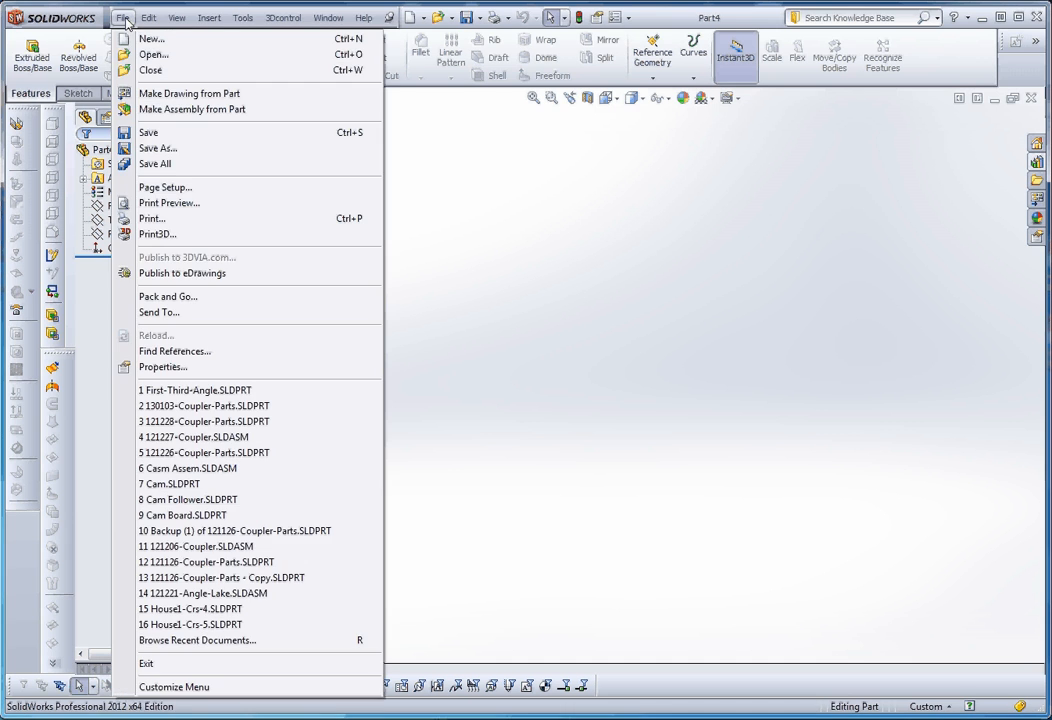
left_click(168, 156)
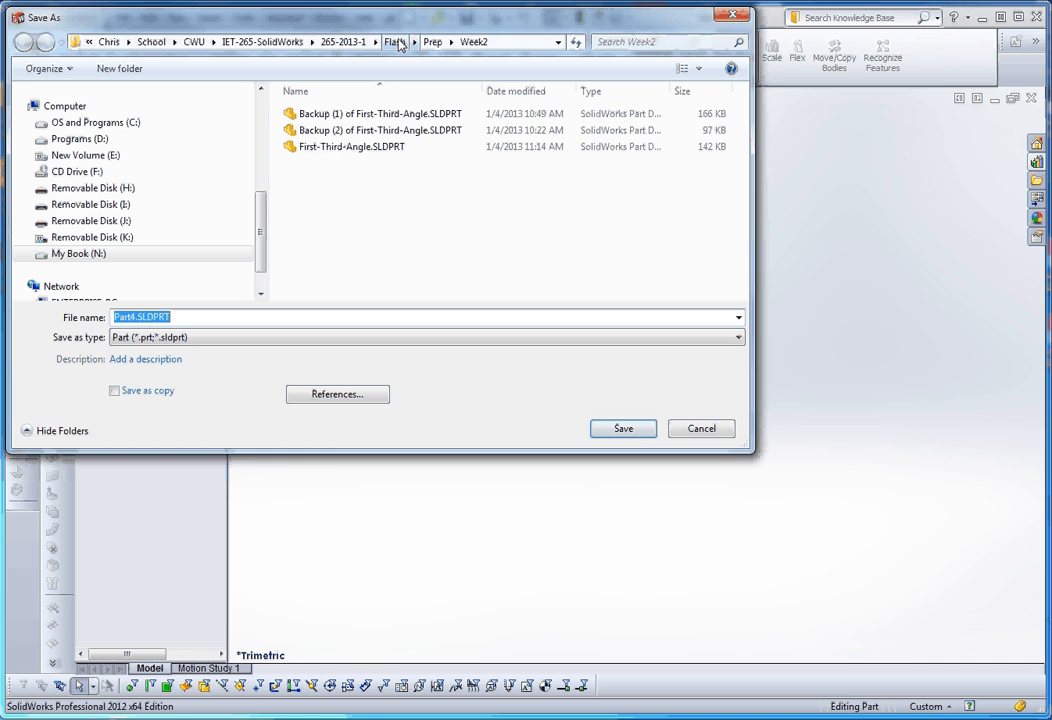
left_click(395, 42)
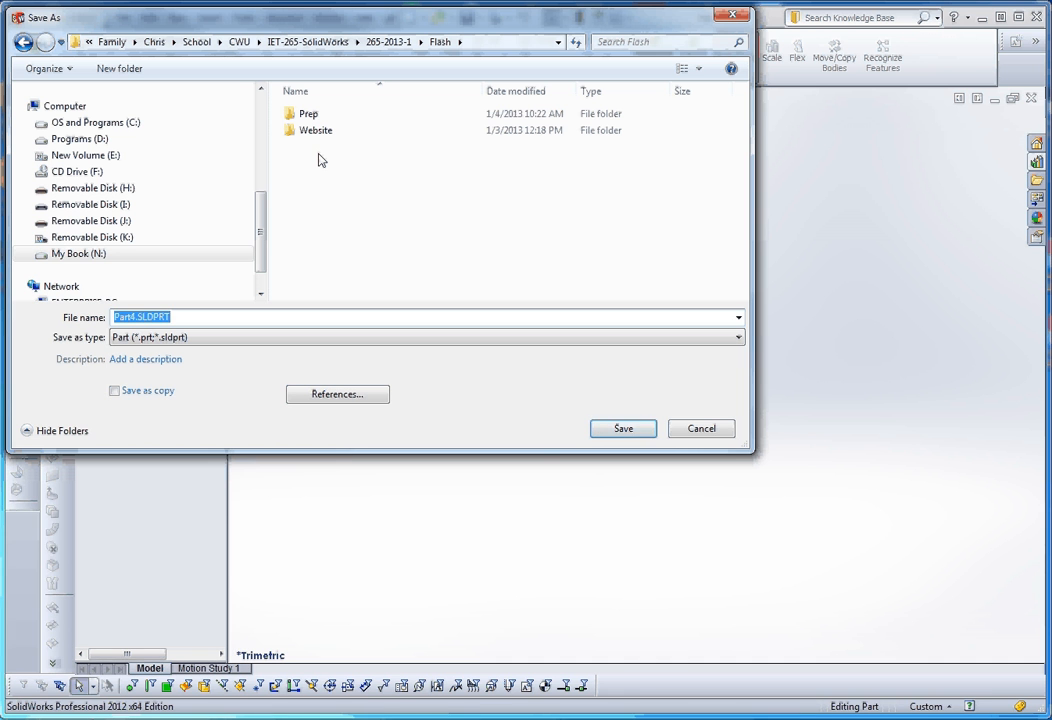
right_click(320, 160)
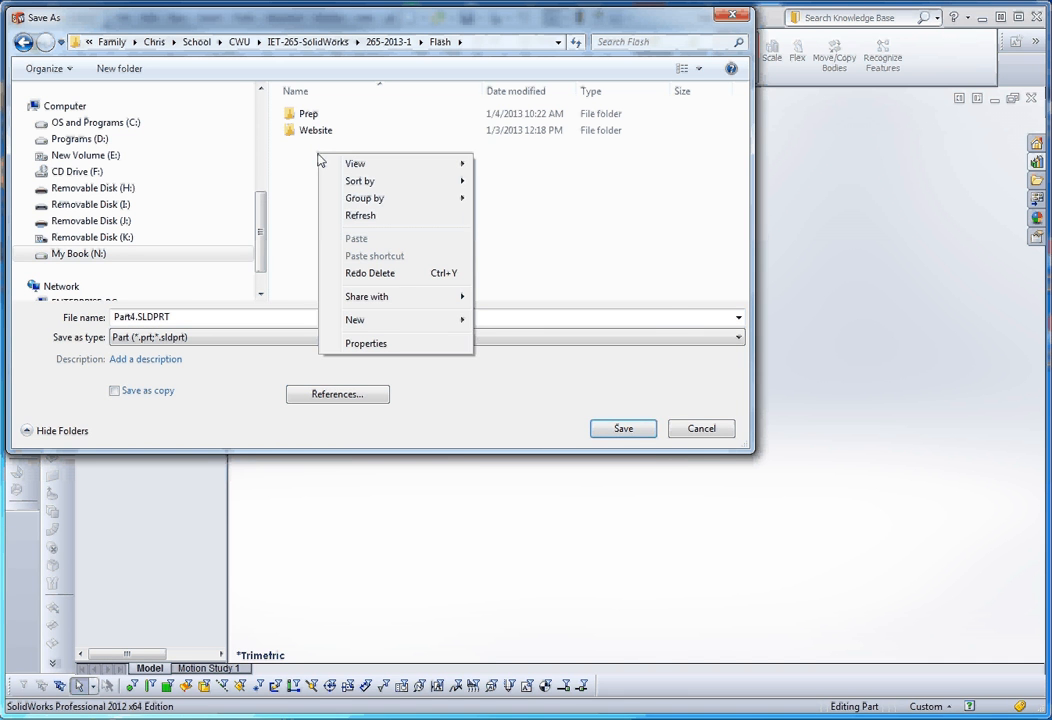
mouse_move(392, 324)
left_click(505, 321)
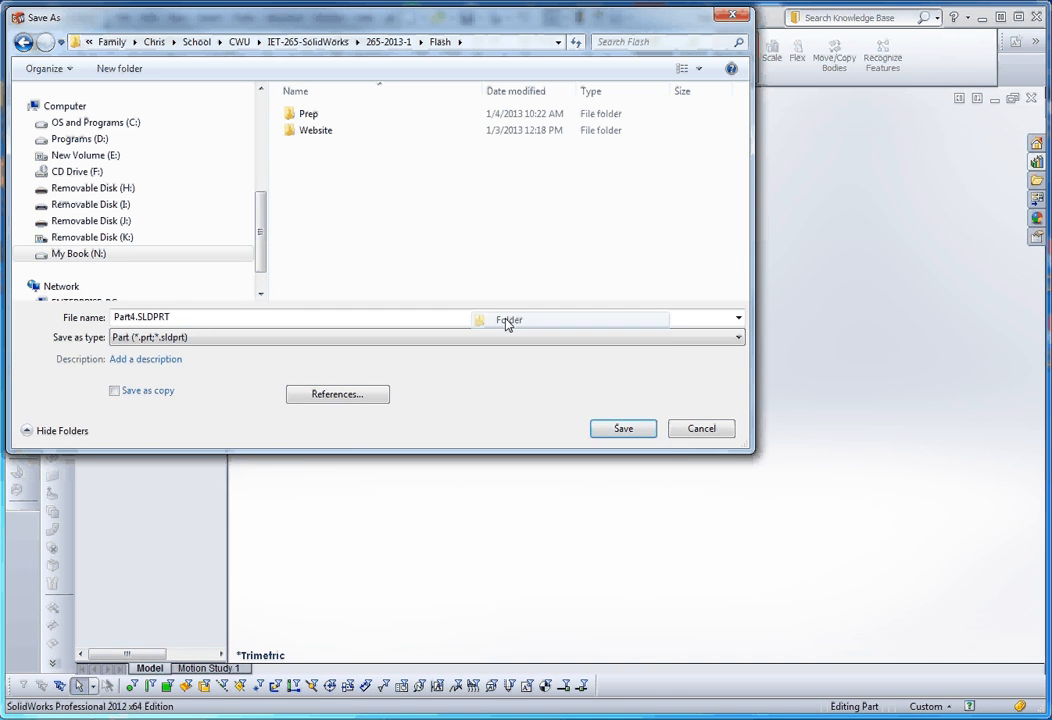
type("C")
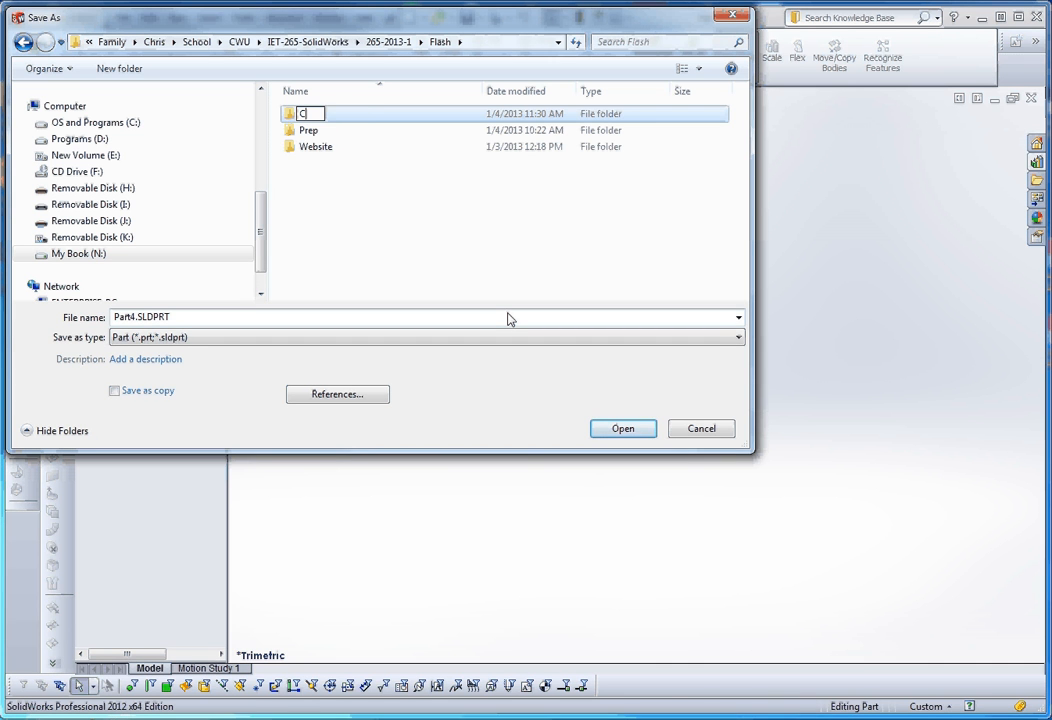
type("lass")
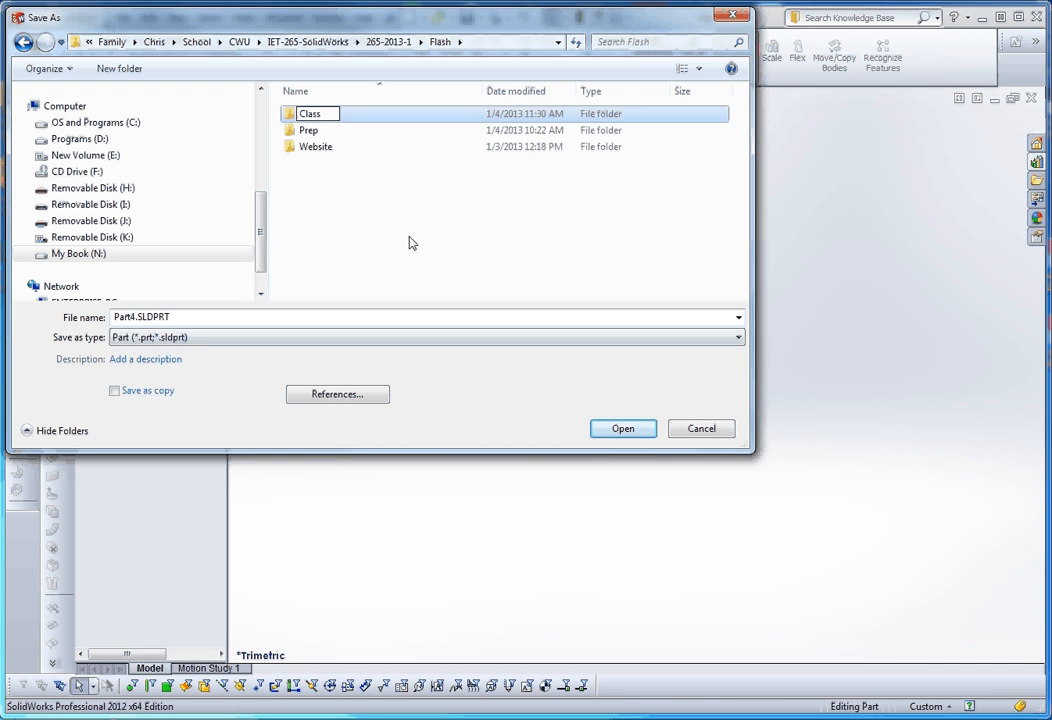
left_click(410, 243)
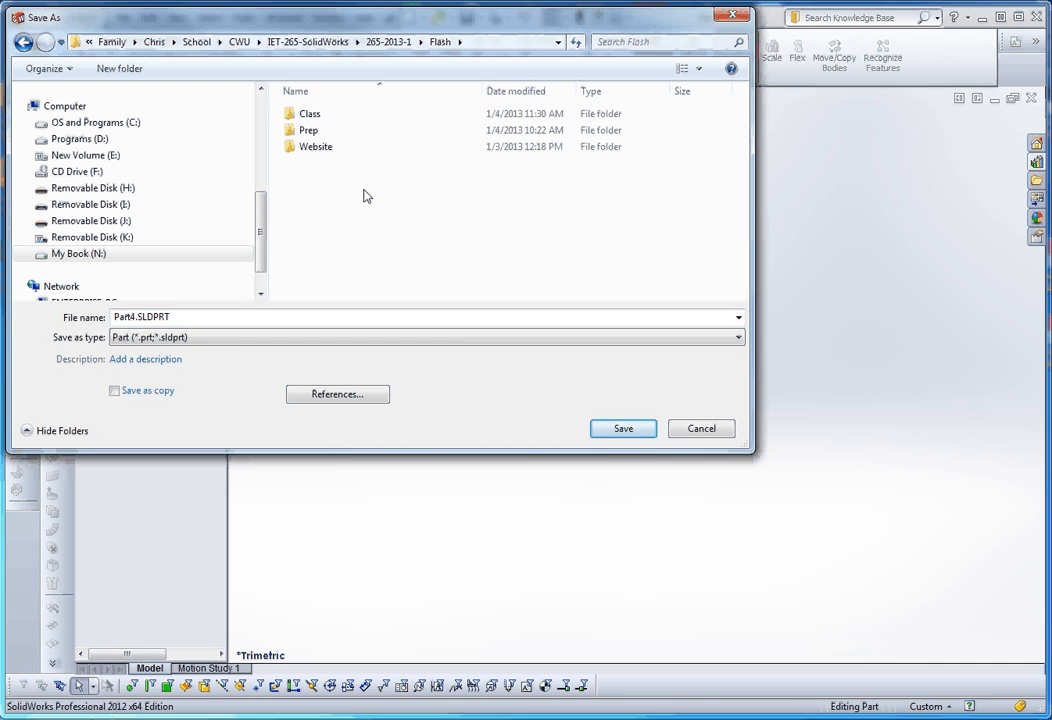
Step: Open the Class folder and create a subfolder named Week2 in it
left_click(315, 117)
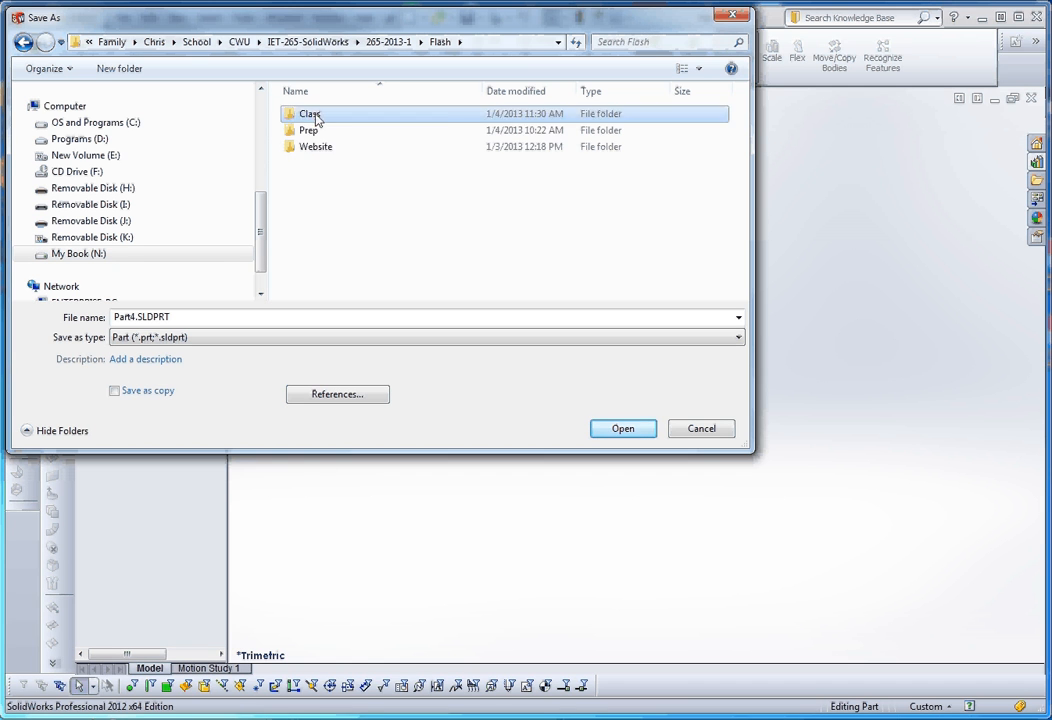
double_click(315, 117)
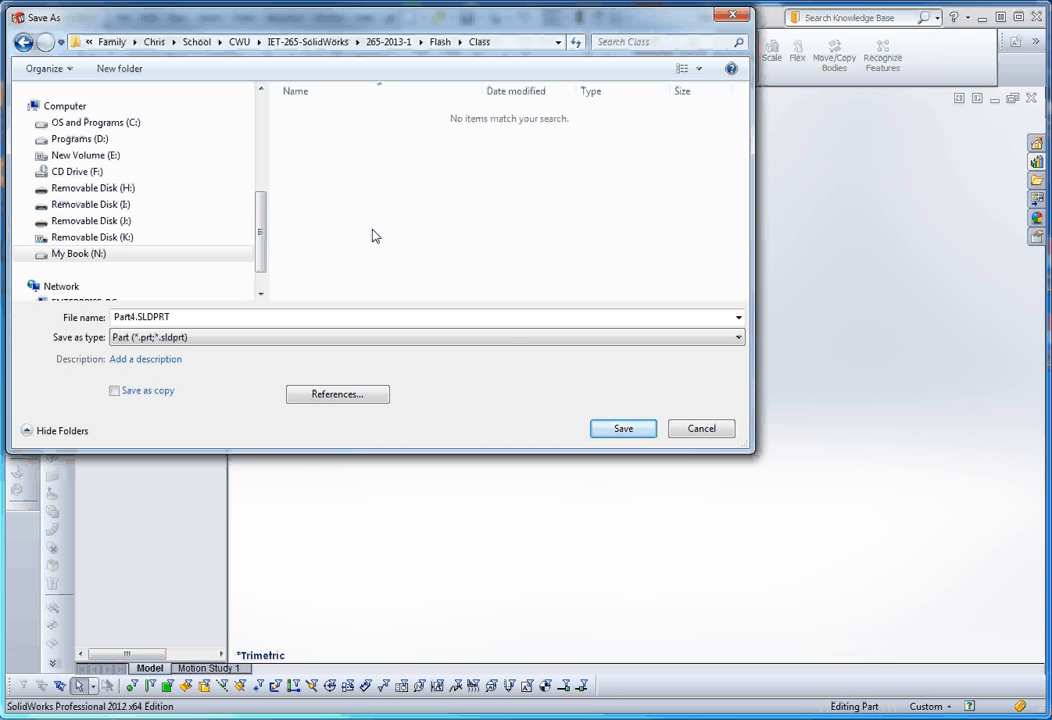
right_click(356, 201)
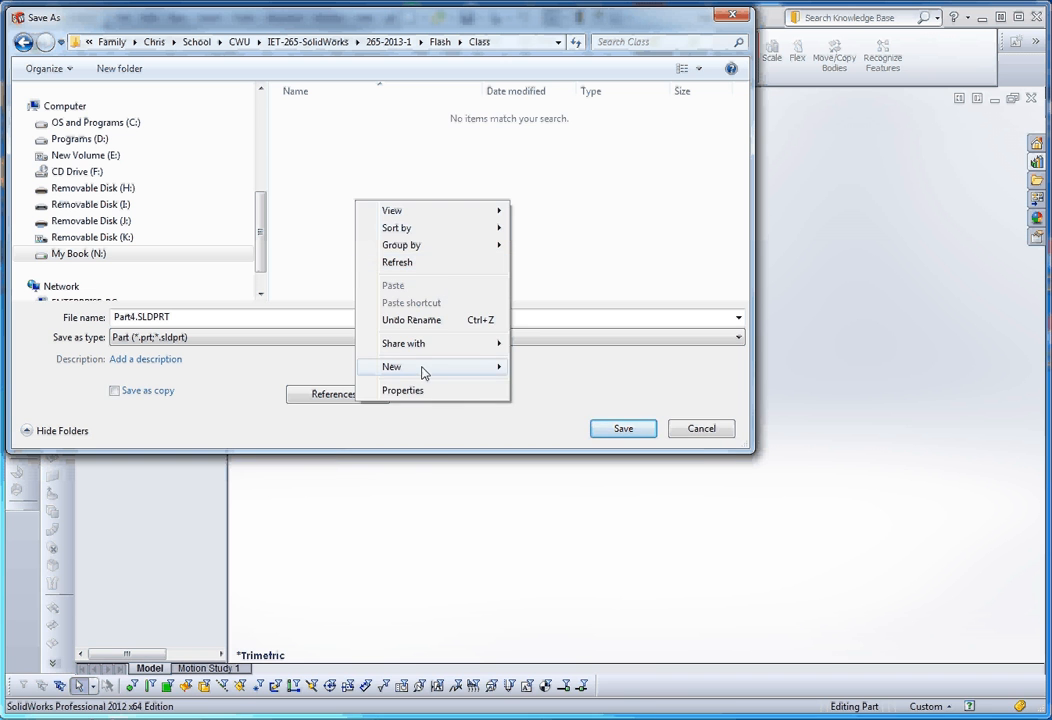
mouse_move(423, 370)
left_click(565, 372)
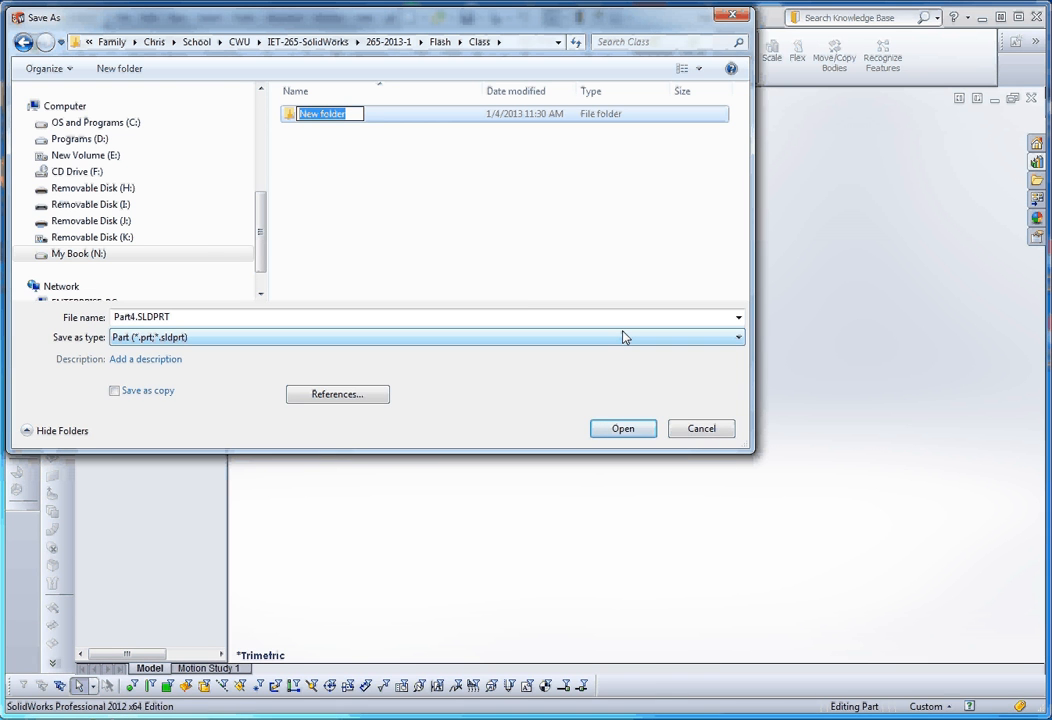
type("Week2")
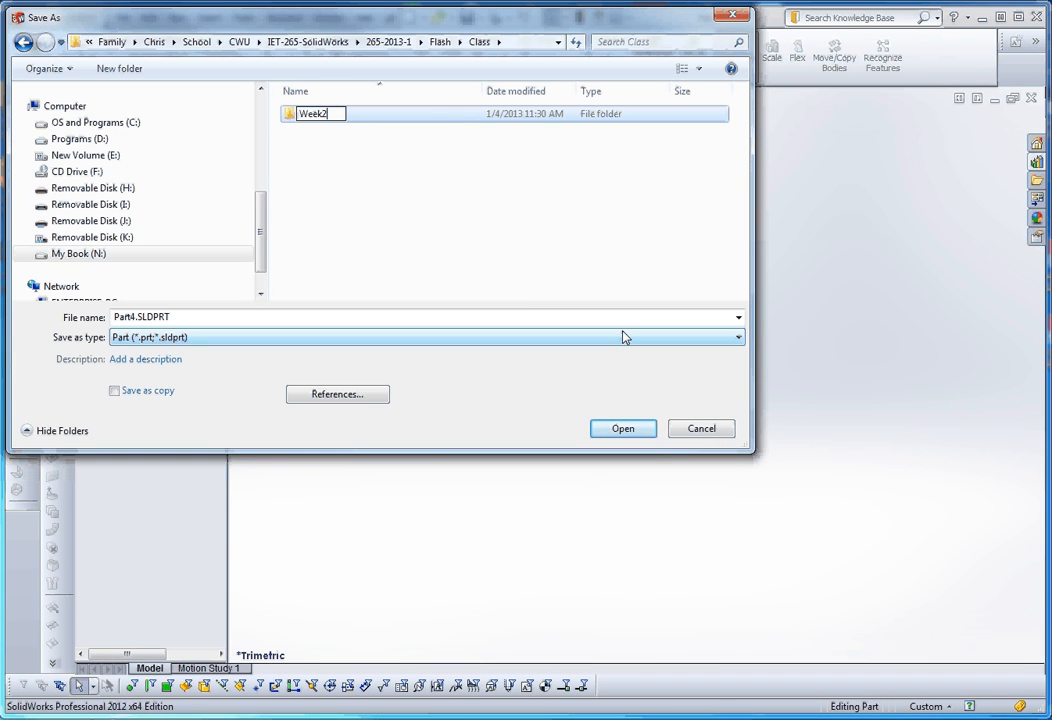
key("Return")
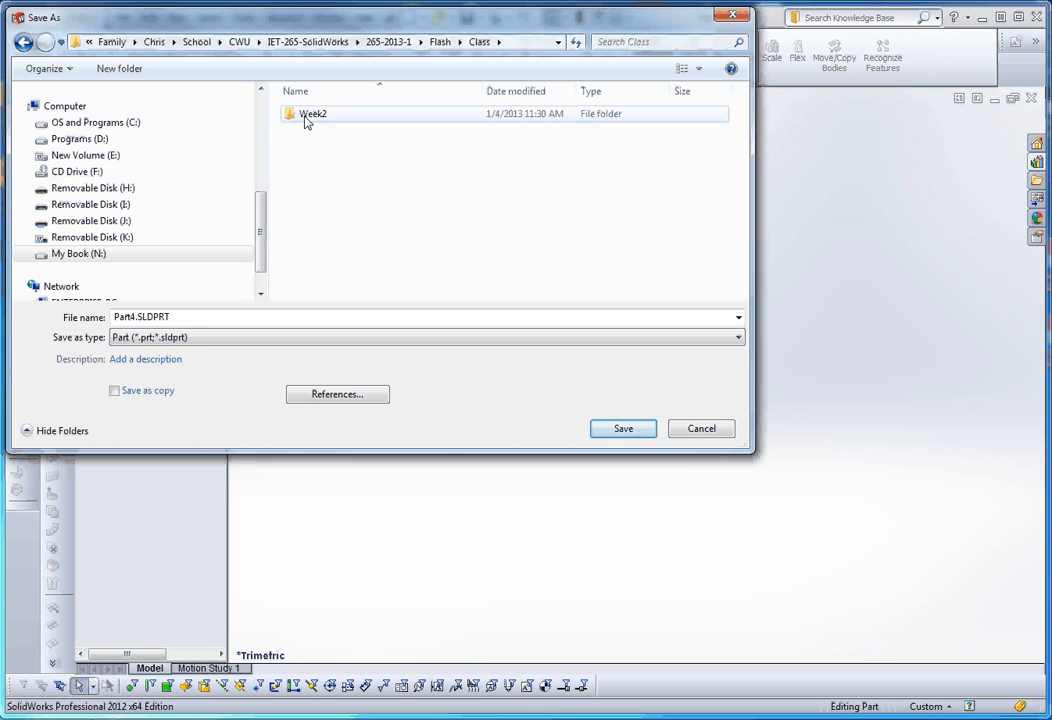
Step: Return to the Flash folder and create a folder named Templates next to Class
left_click(23, 42)
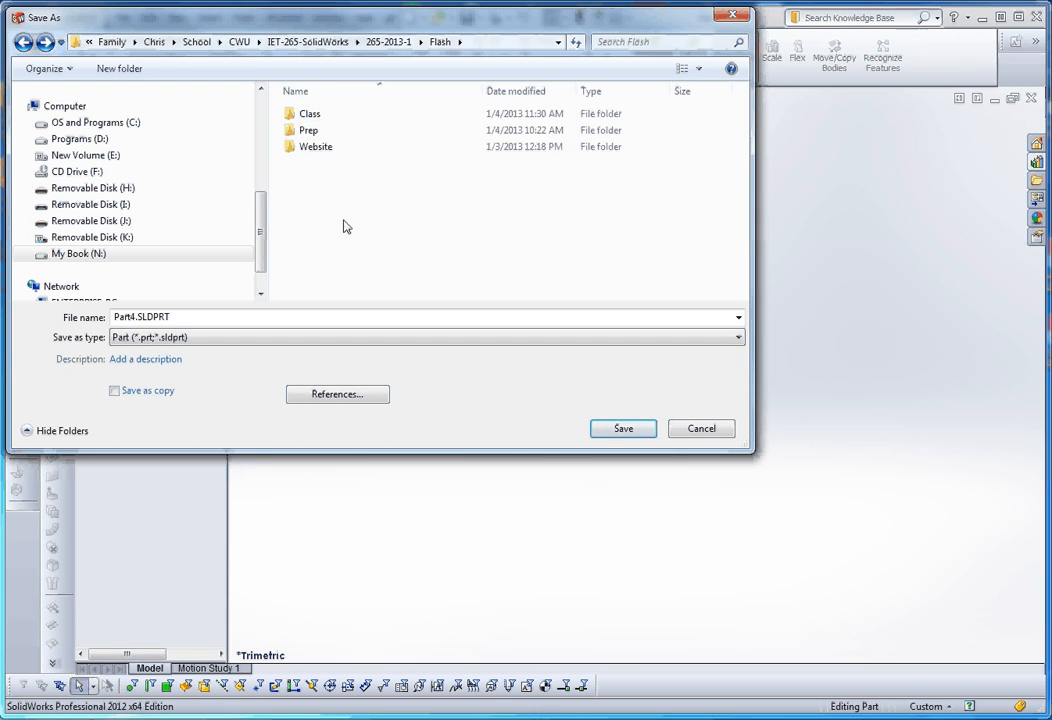
right_click(316, 192)
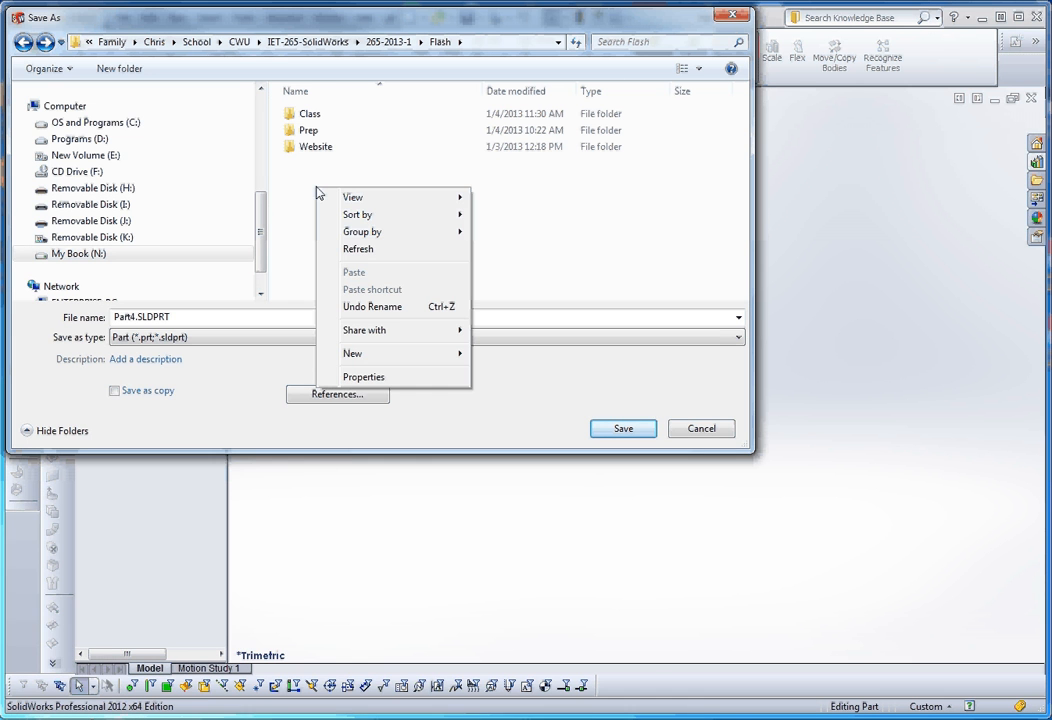
left_click(307, 193)
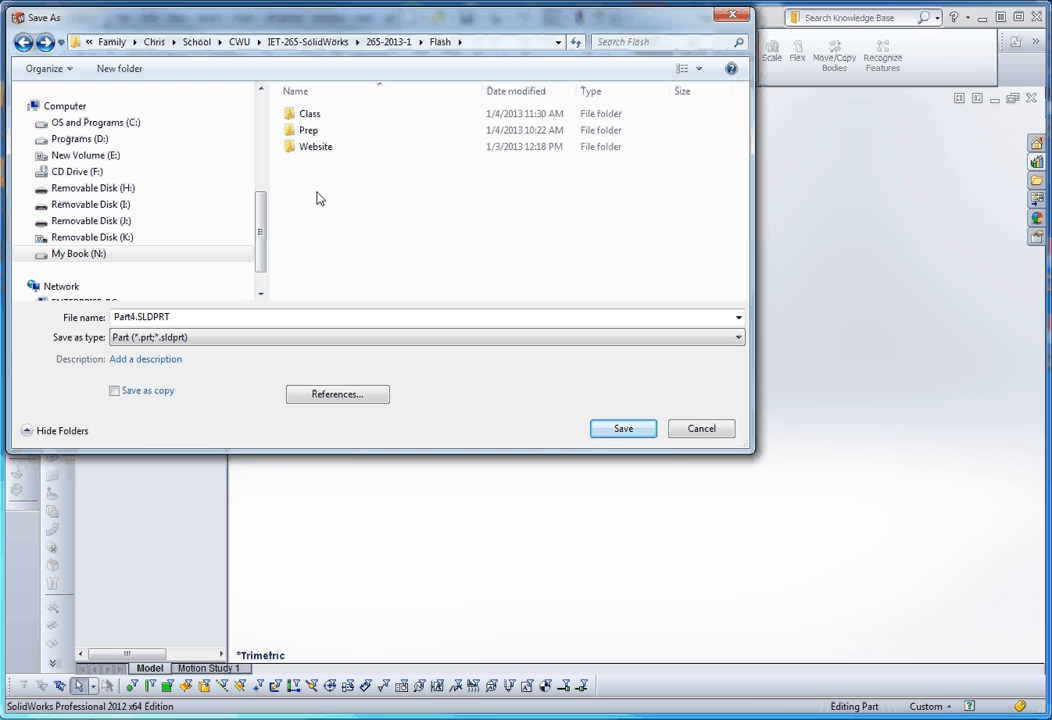
right_click(375, 209)
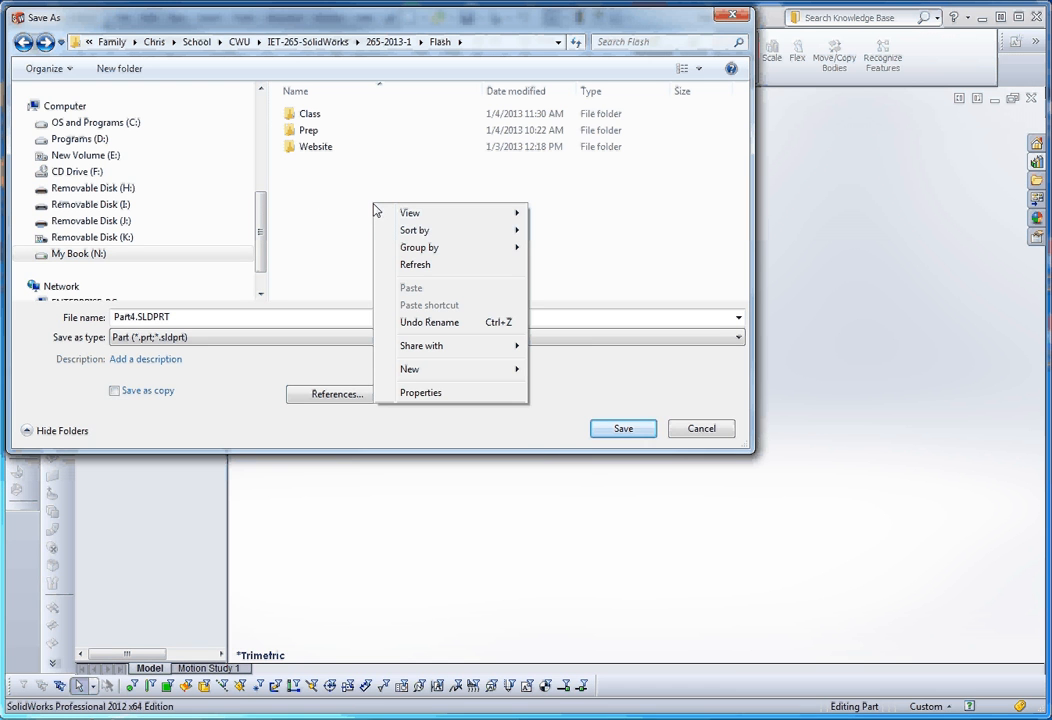
mouse_move(440, 375)
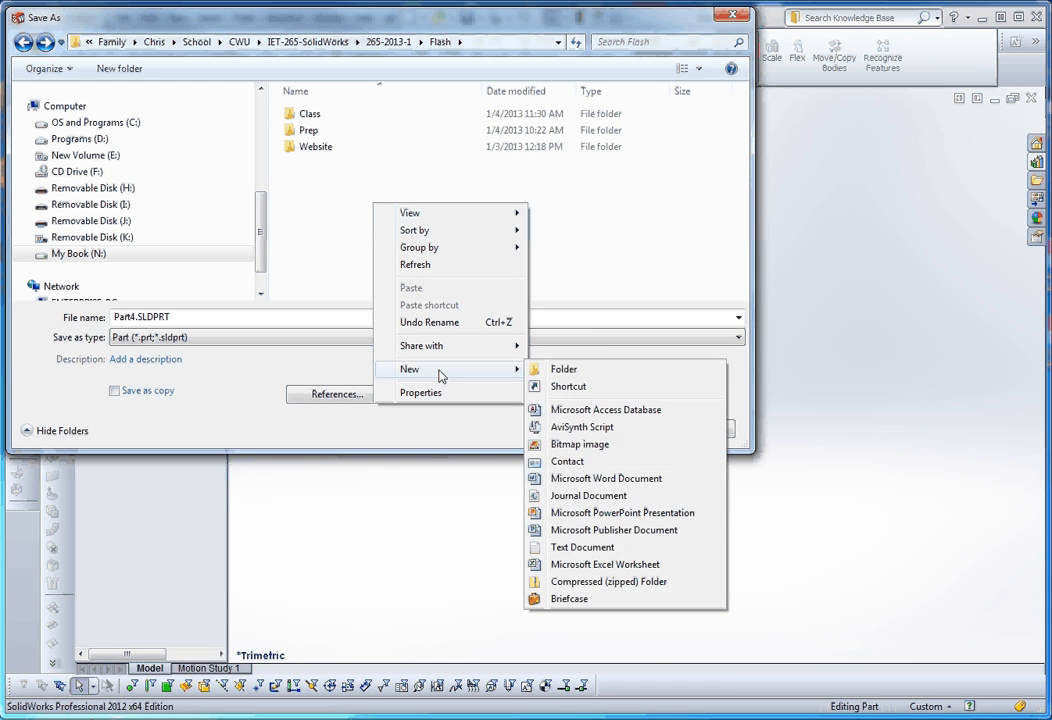
left_click(566, 372)
type("T")
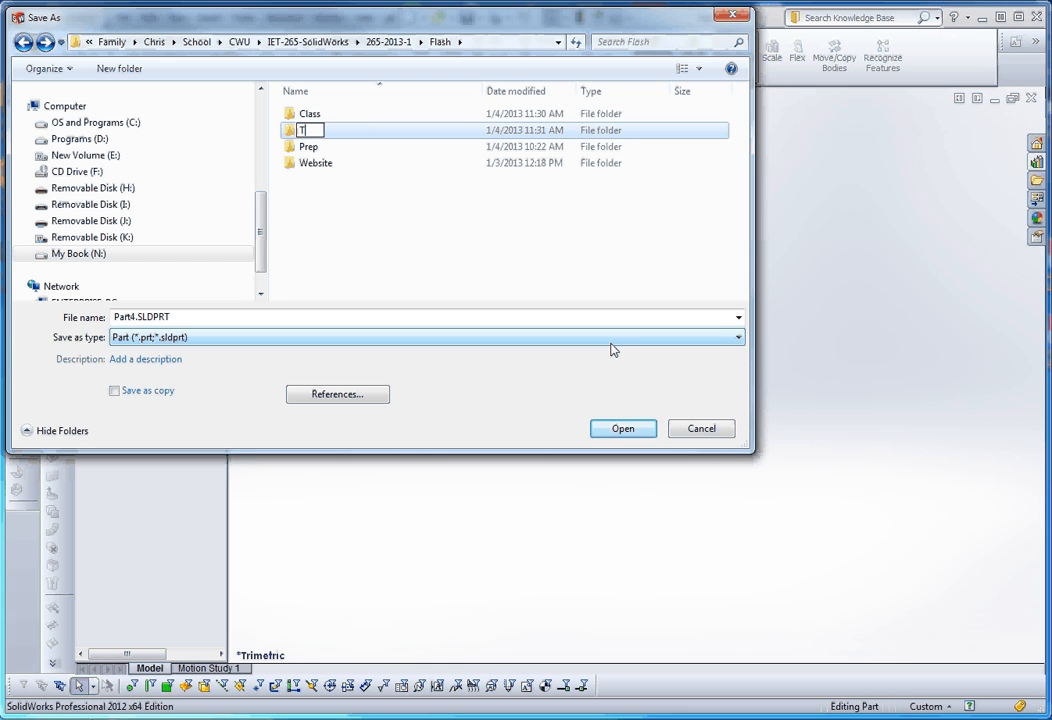
type("emplates")
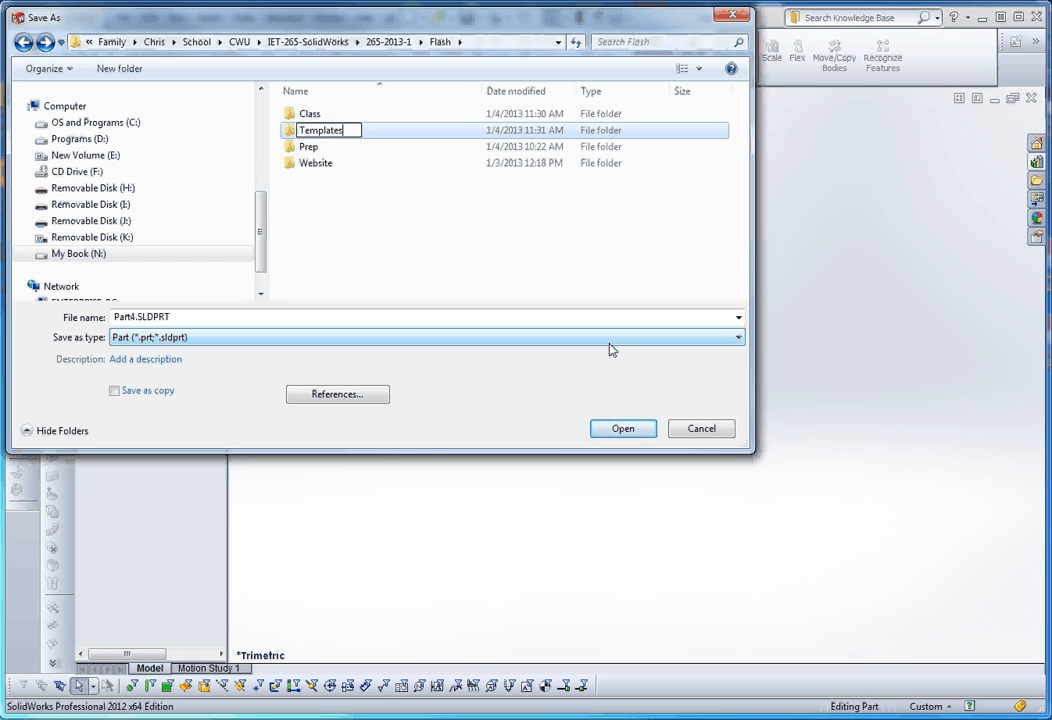
left_click(376, 258)
Step: Save the part in the Templates folder under the file name PART-MM-ANSI
double_click(309, 148)
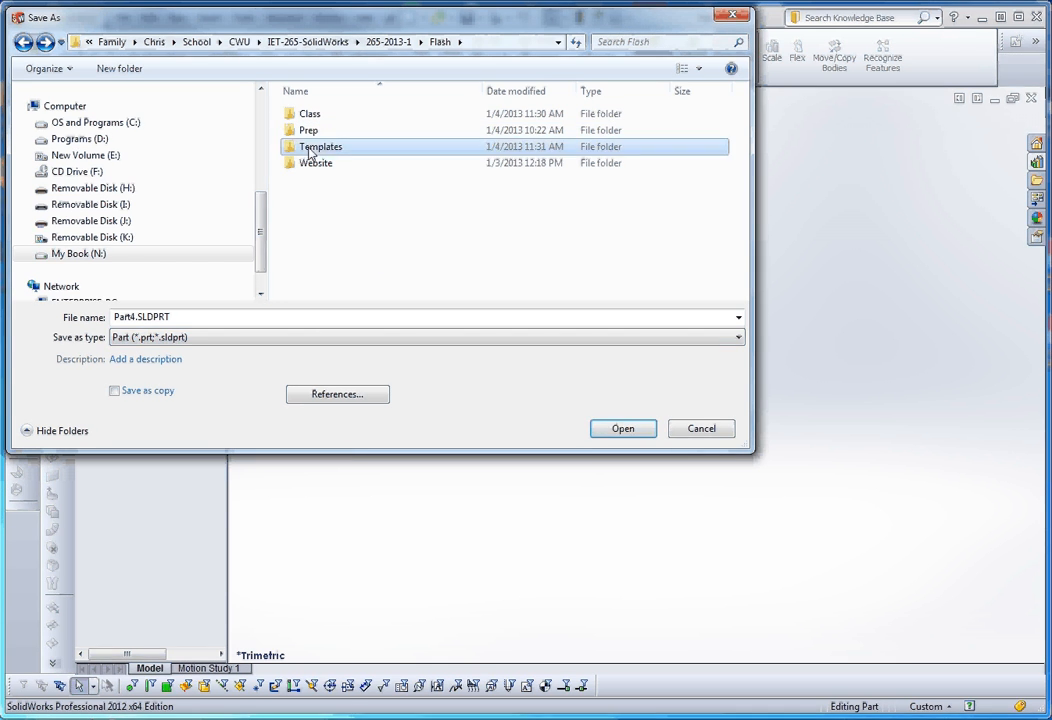
left_click(200, 314)
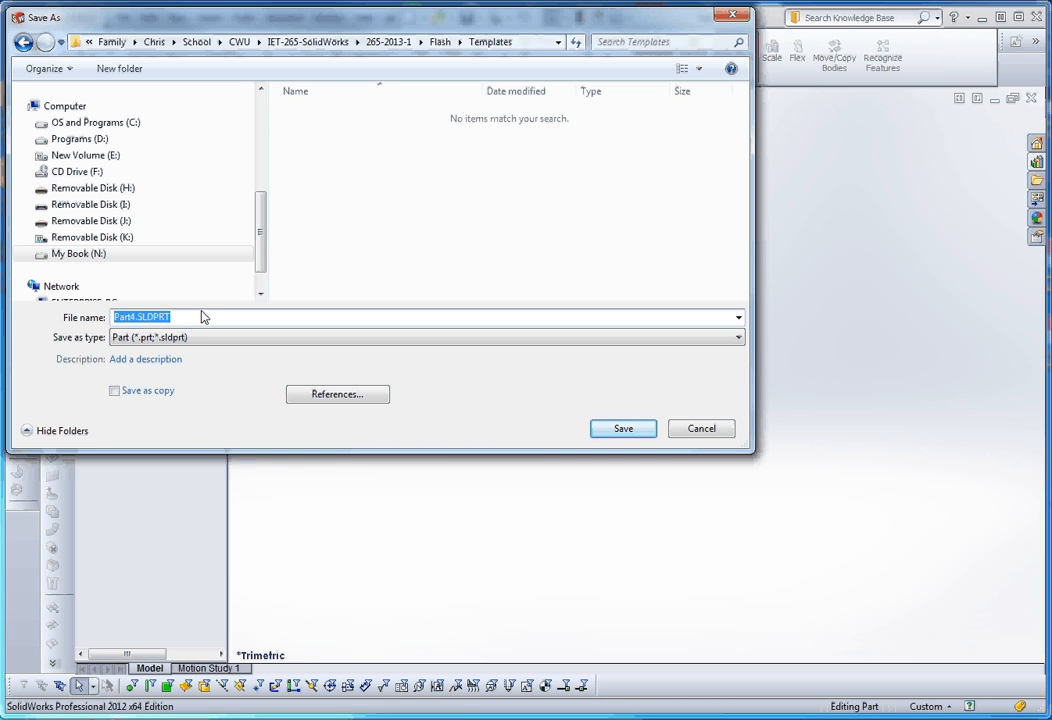
key("Left")
key("Left")
key("Left")
key("Left")
key("Left")
key("Left")
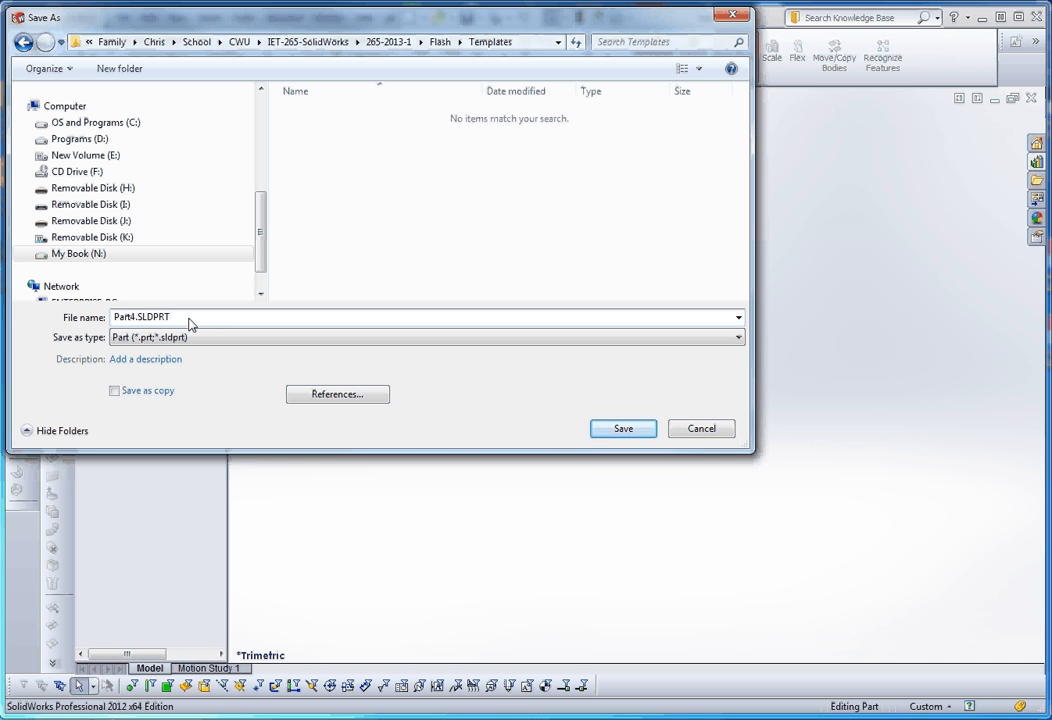
key("BackSpace")
key("BackSpace")
key("BackSpace")
key("BackSpace")
key("BackSpace")
key("BackSpace")
key("BackSpace")
key("BackSpace")
key("BackSpace")
key("BackSpace")
key("BackSpace")
key("BackSpace")
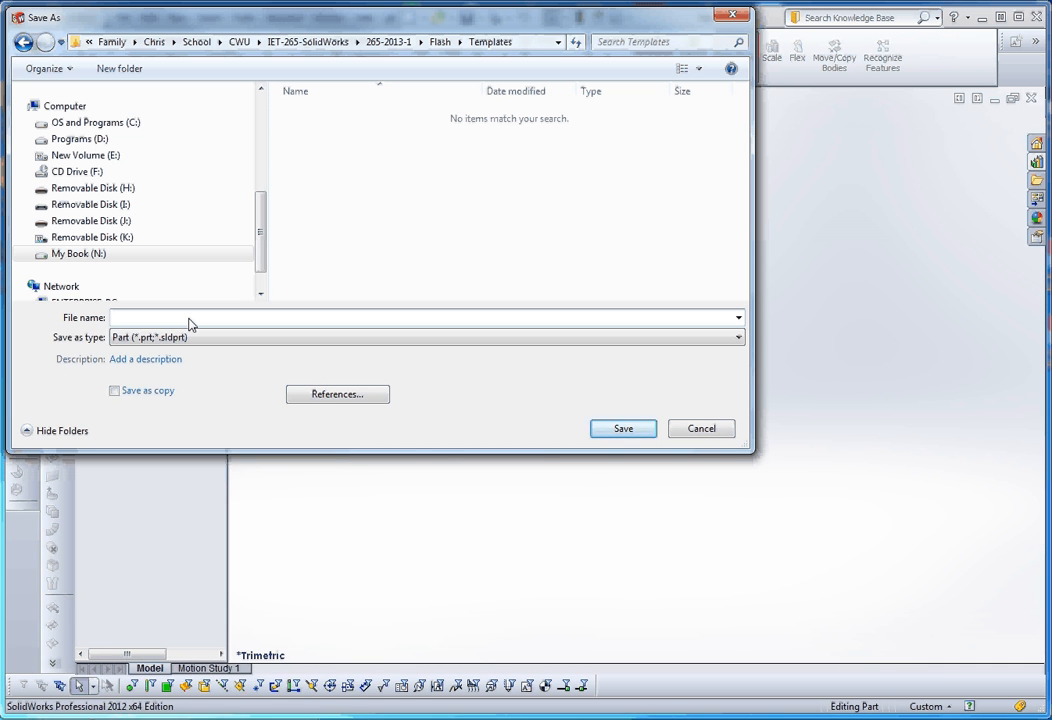
type("APRT-MM-ANSI")
key("Home")
key("Delete")
key("Delete")
type("PA")
left_click(622, 429)
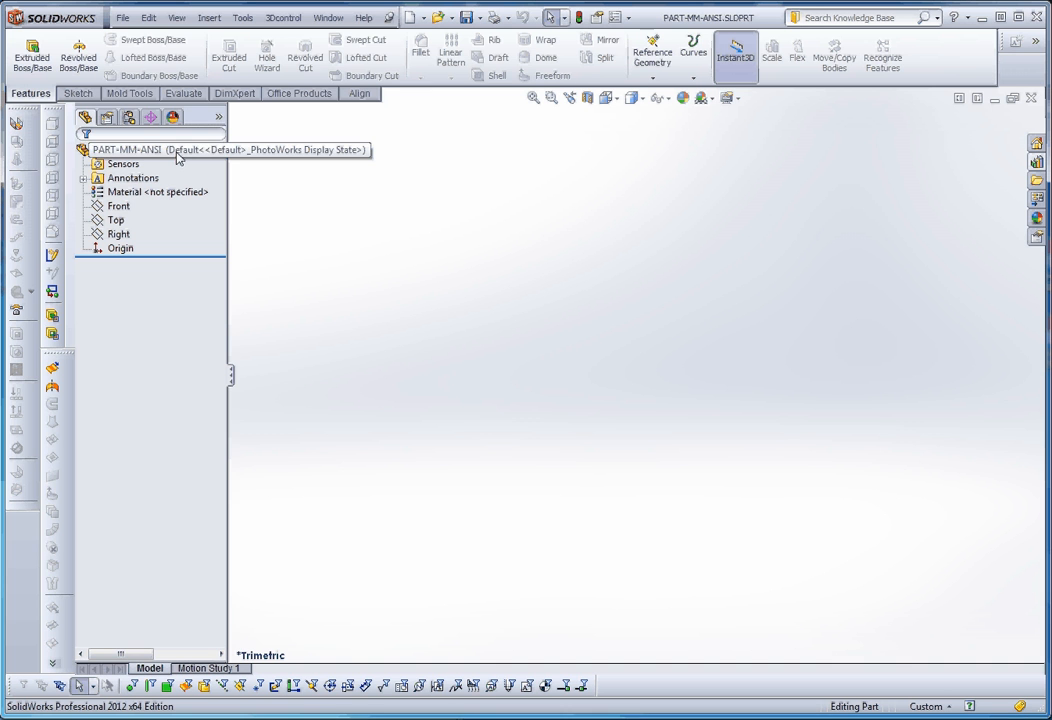
Step: Expand the Annotations folder in the part's feature tree to view its contents
left_click(124, 166)
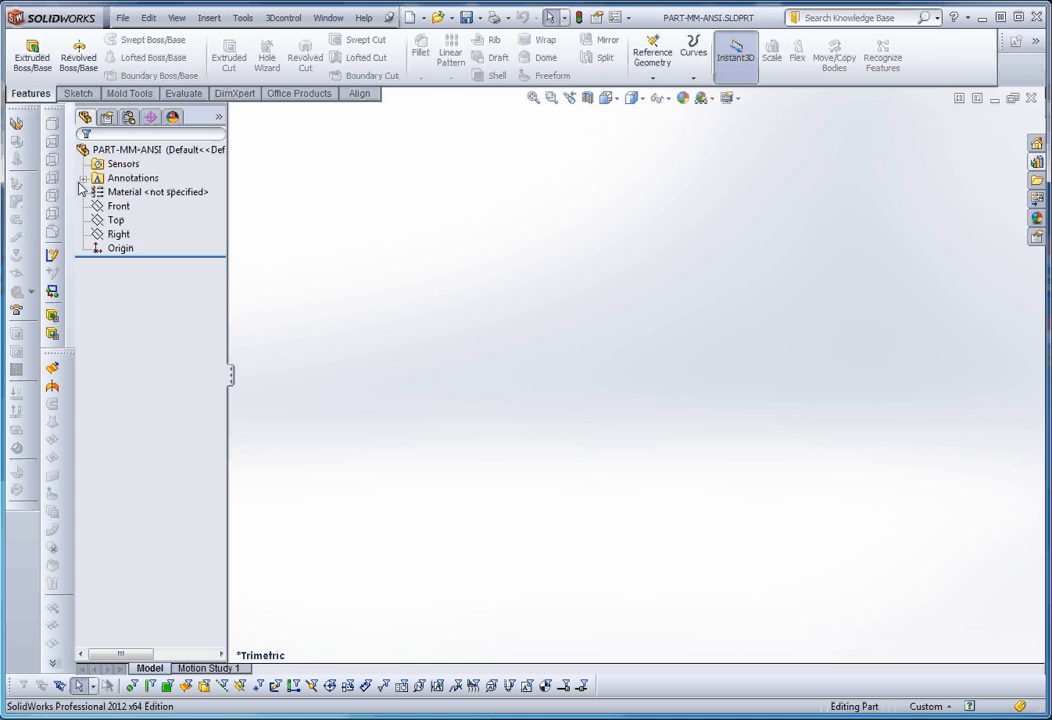
left_click(84, 178)
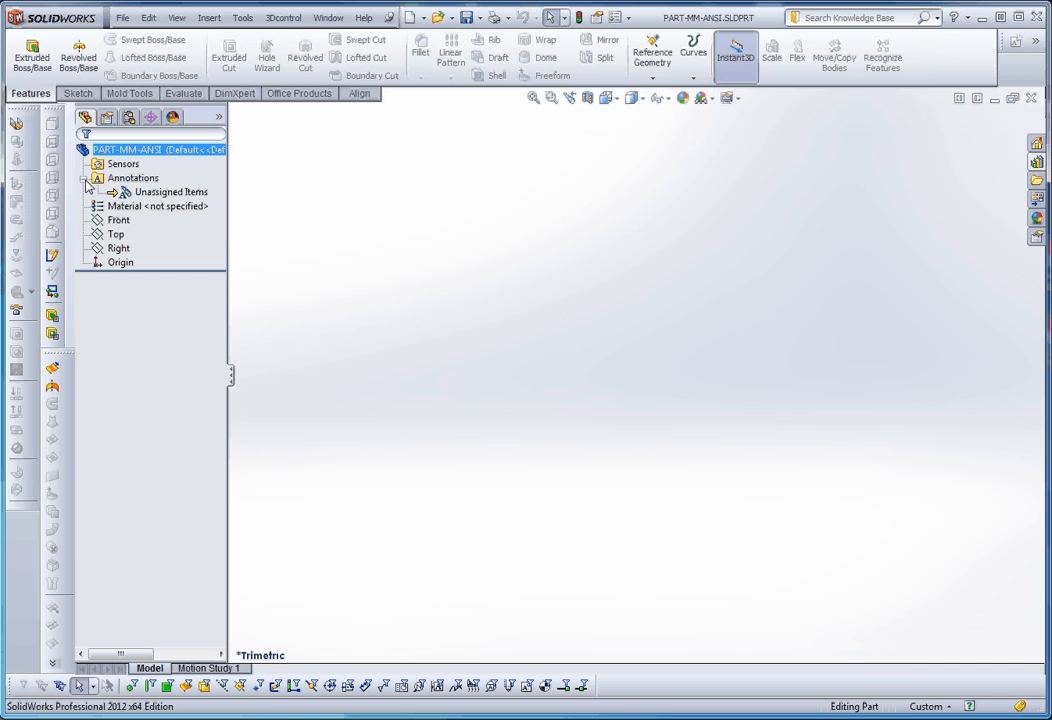
Step: Collapse the Annotations folder and browse the part's material library, including the Steel and Other Non-metals categories, applying no material
left_click(85, 180)
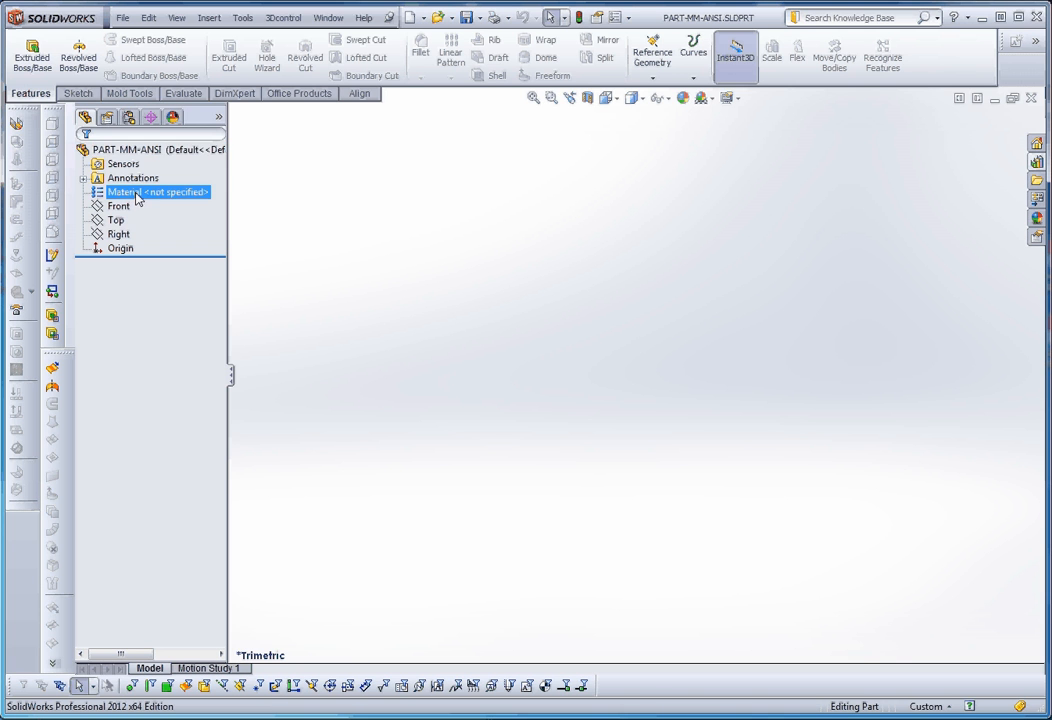
right_click(134, 198)
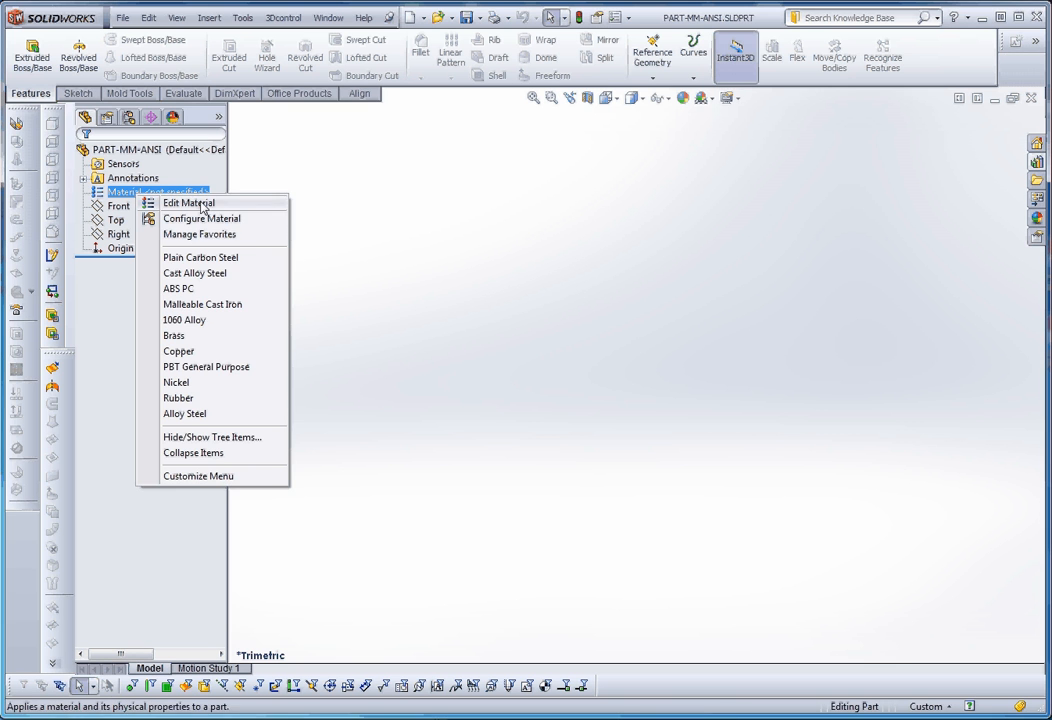
left_click(202, 206)
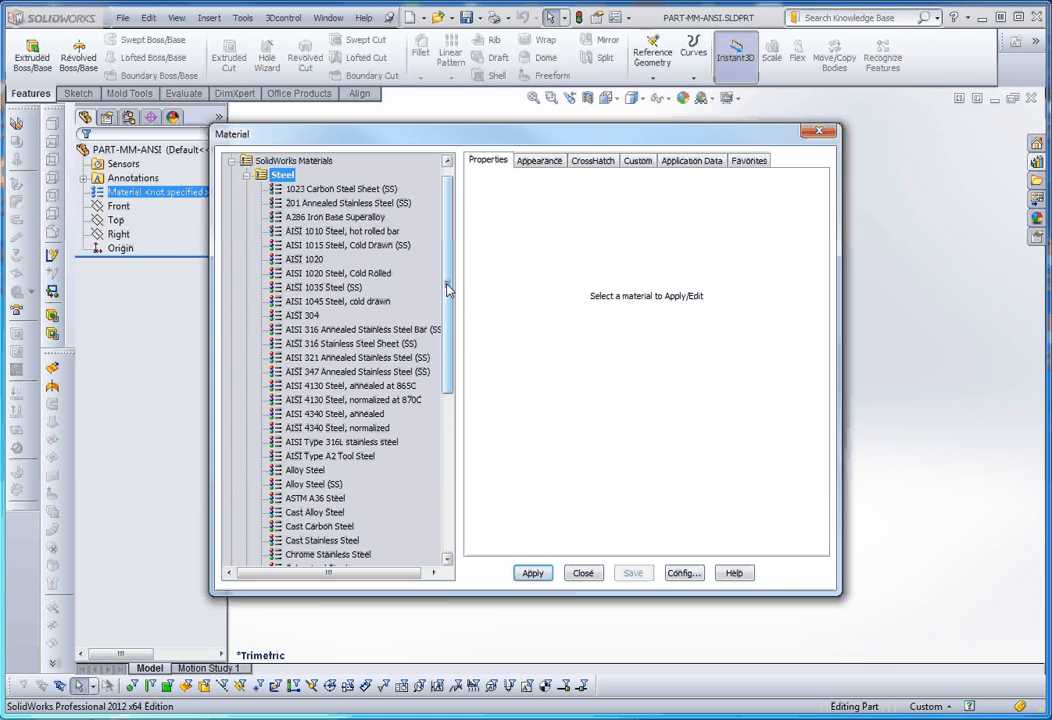
scroll(465, 399, "down", 5)
left_click_drag(464, 392, 448, 486)
left_click(247, 441)
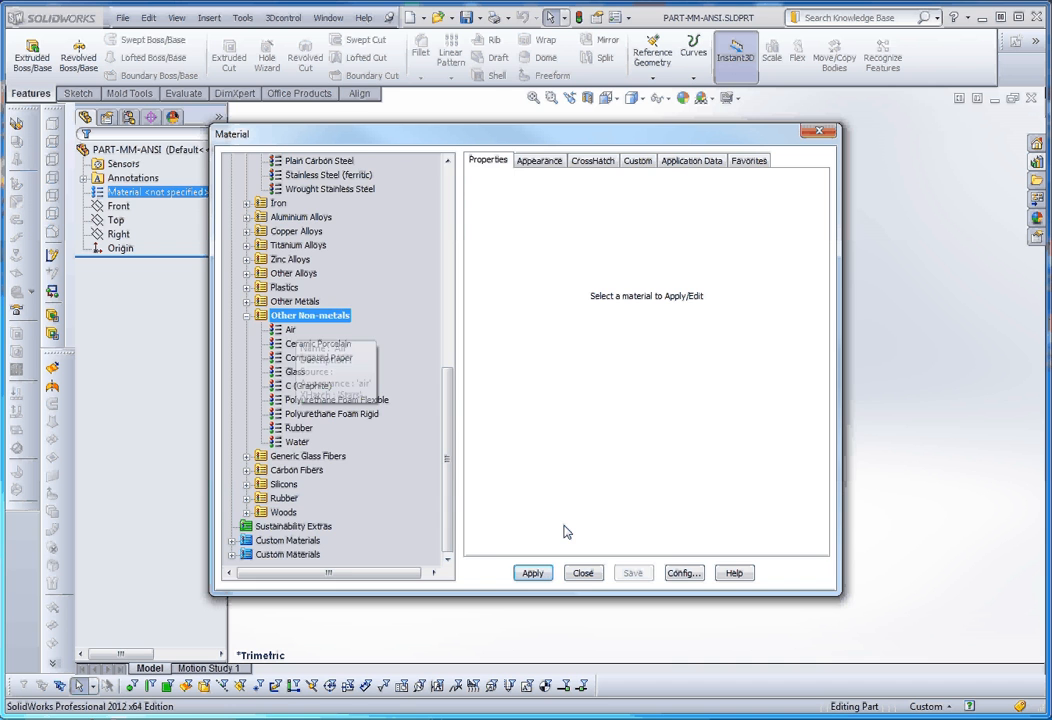
left_click(583, 572)
Step: Examine the Front, Top and Right planes and the Origin by selecting each in the feature tree, and clear the selection
left_click(118, 206)
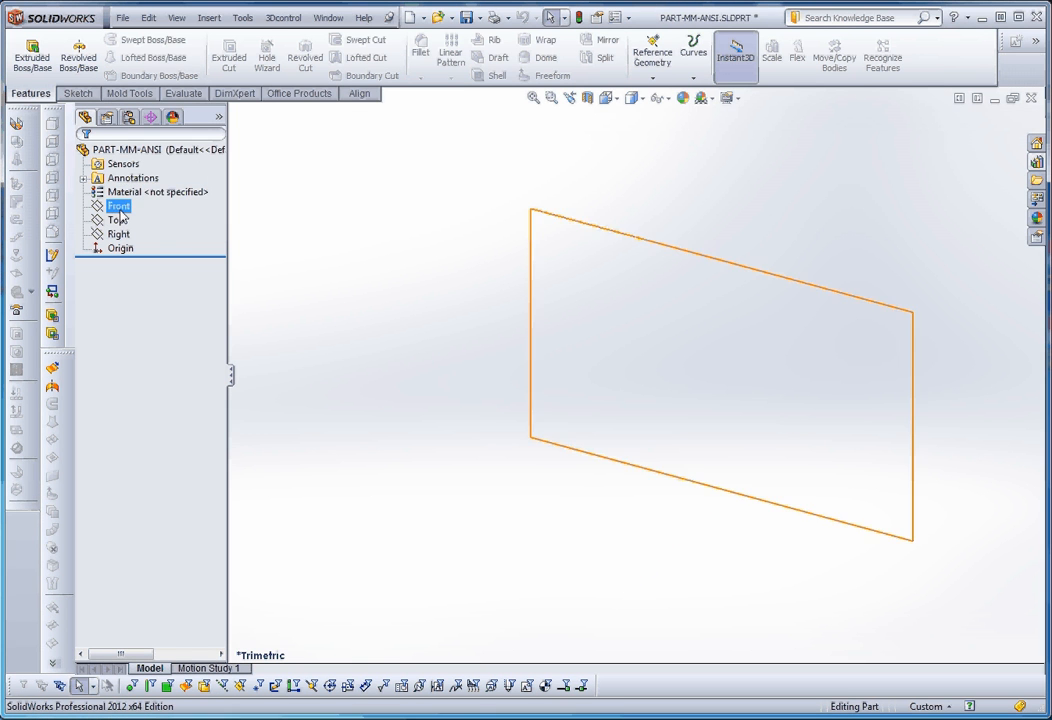
left_click(152, 191)
left_click(118, 206)
left_click(125, 249)
left_click(122, 207)
left_click(117, 220)
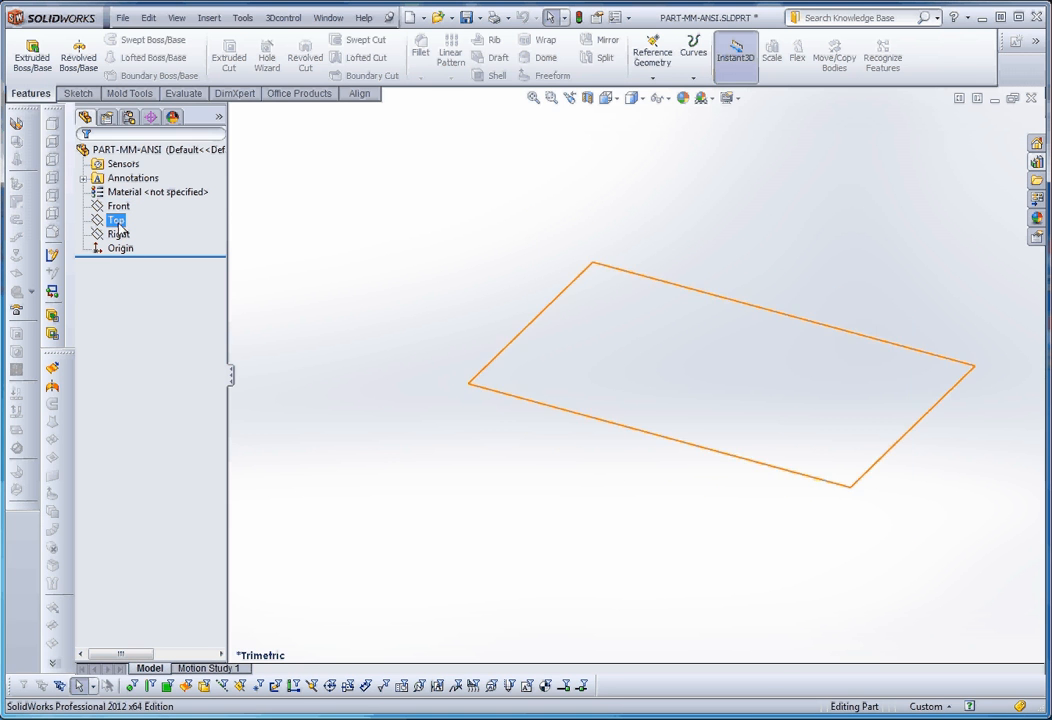
left_click(119, 234)
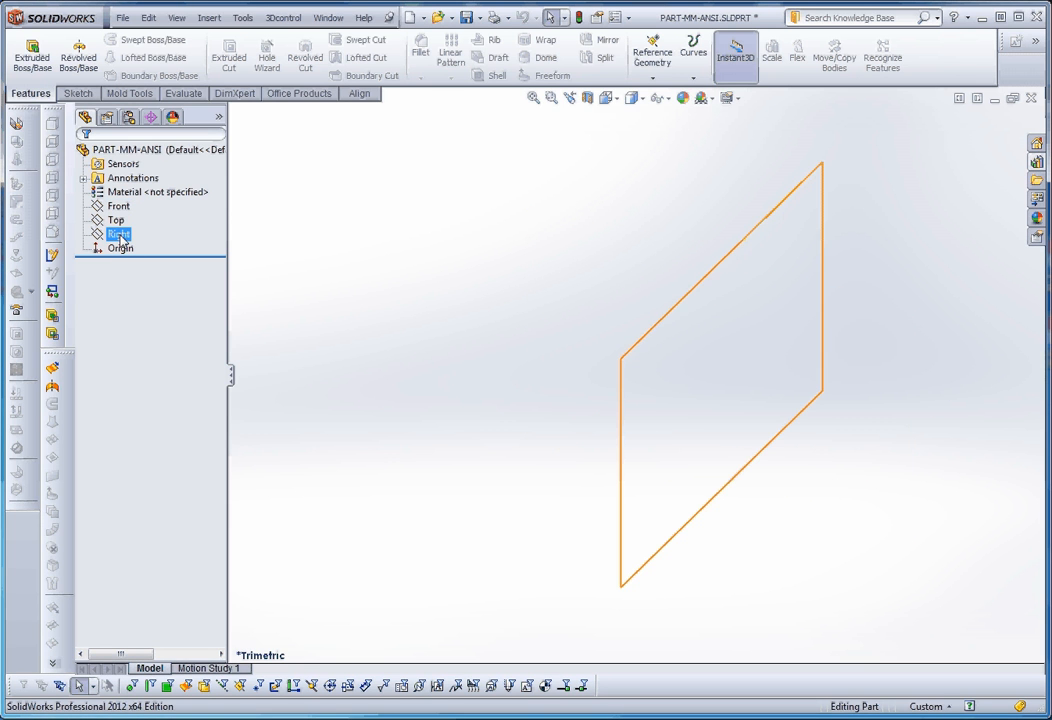
left_click(118, 206)
left_click(121, 249)
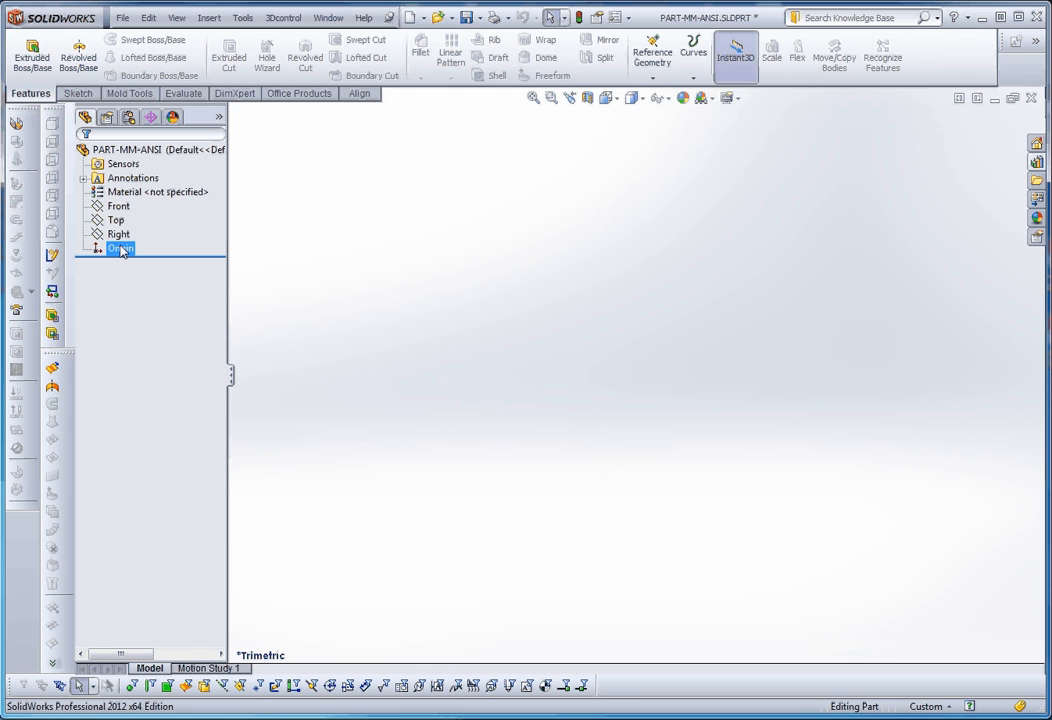
left_click(118, 206)
left_click(119, 234)
left_click(121, 249)
left_click(438, 257)
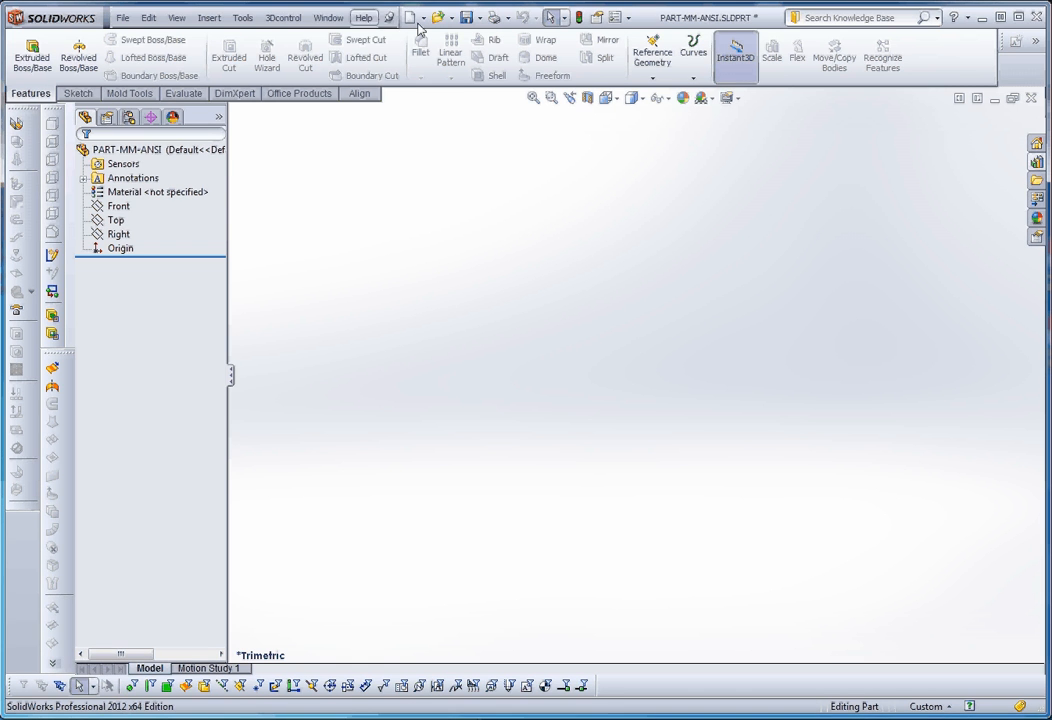
Step: Set the part document's overall drafting standard to ANSI
left_click(615, 18)
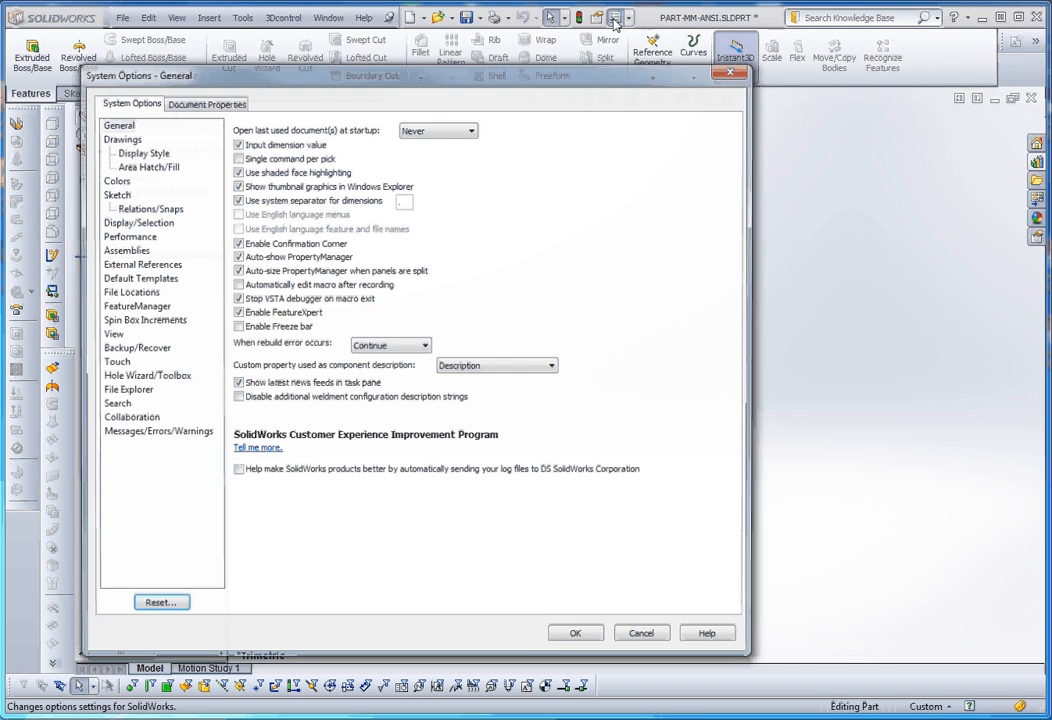
left_click(218, 103)
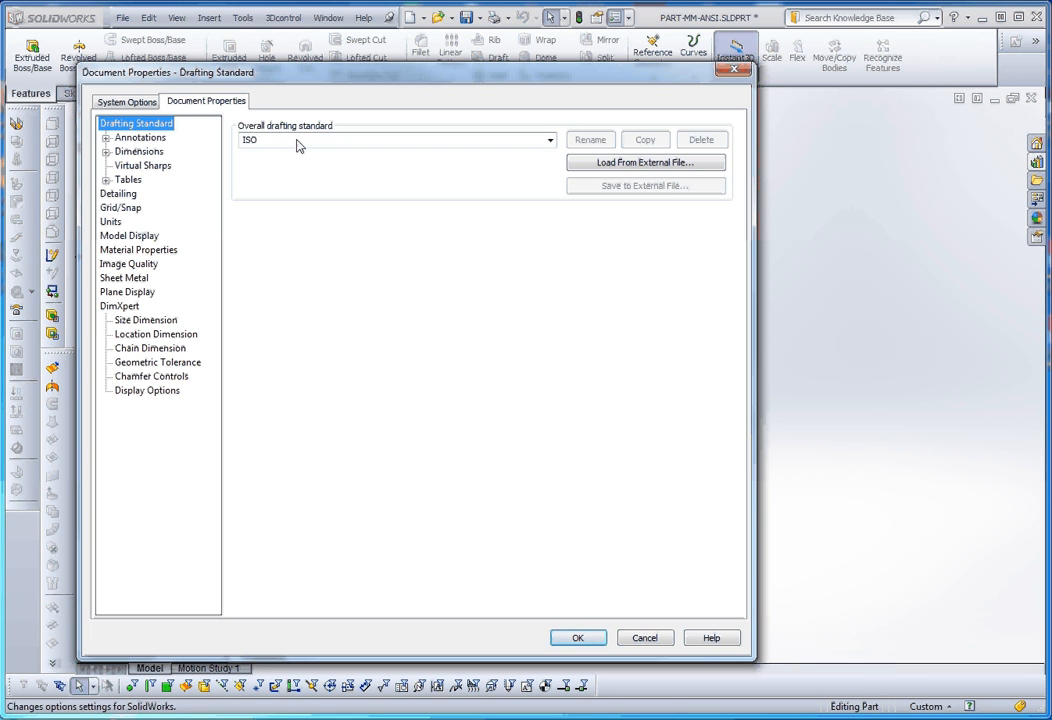
left_click(550, 141)
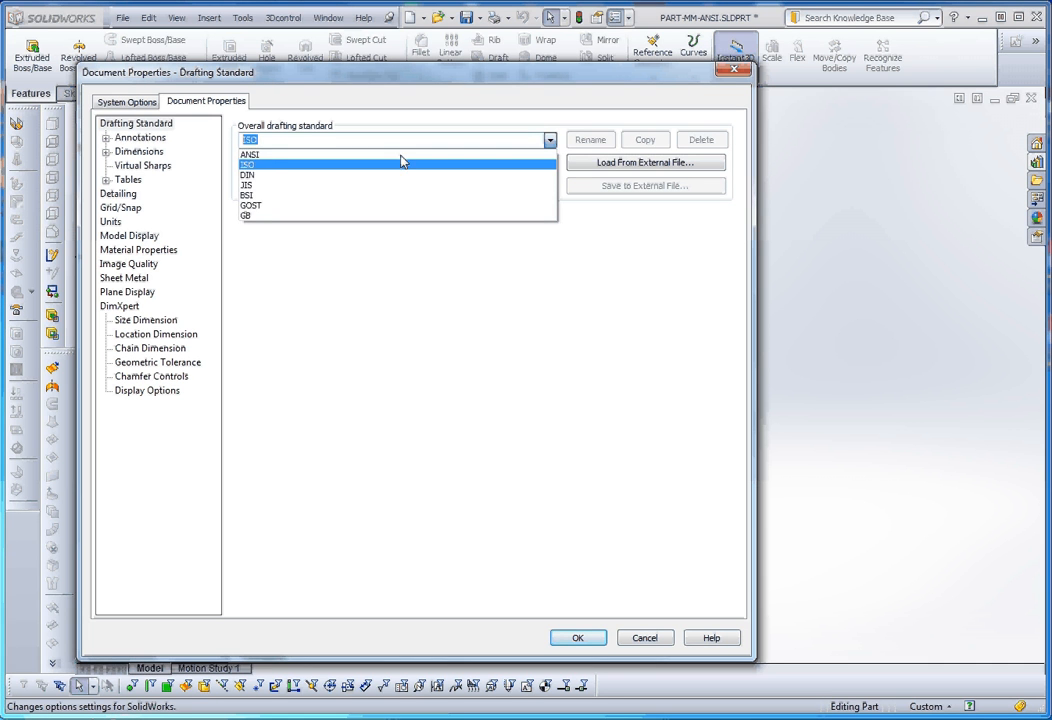
left_click(265, 154)
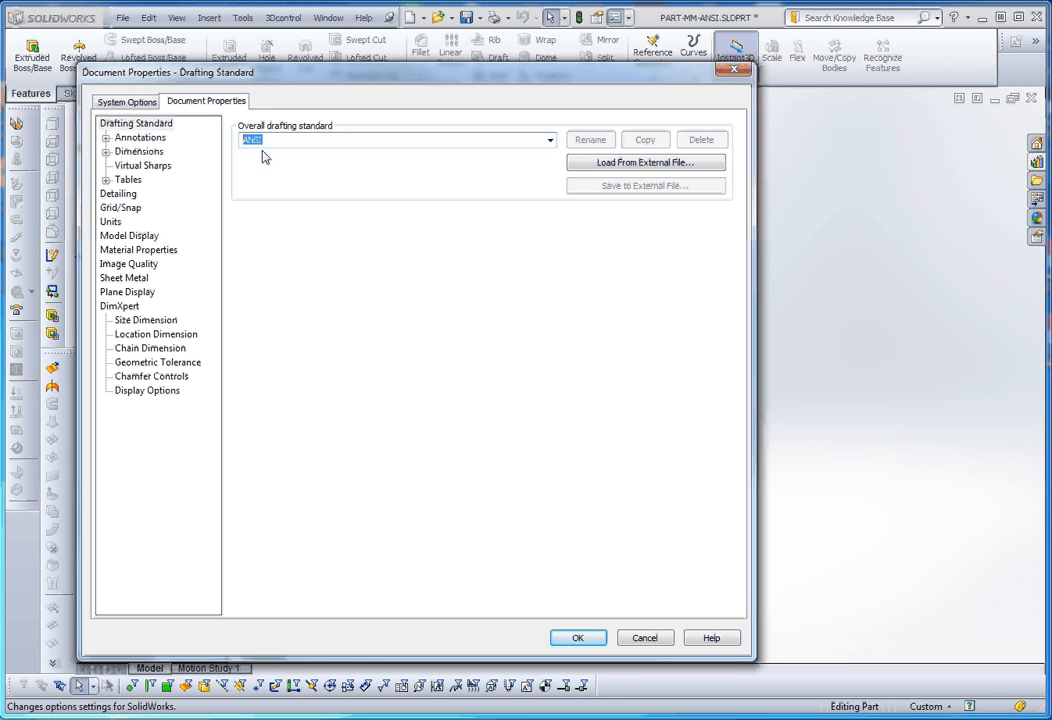
Step: Set the document's unit system to MMGS (millimeter, gram, second) with .12 decimals for the basic length
left_click(118, 225)
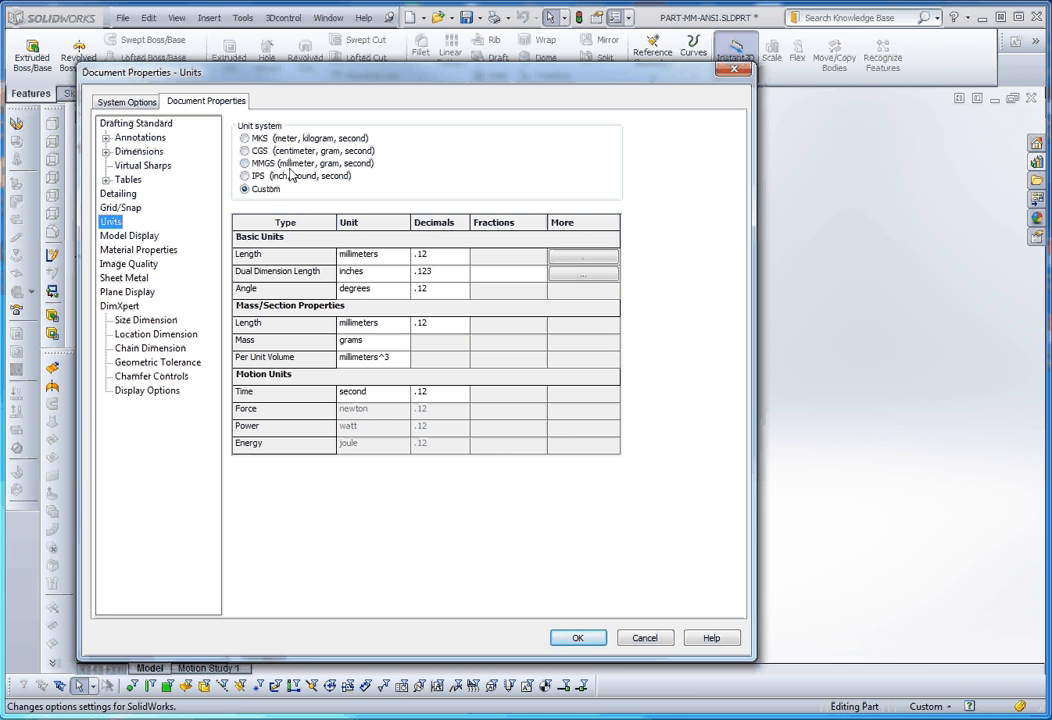
left_click(245, 164)
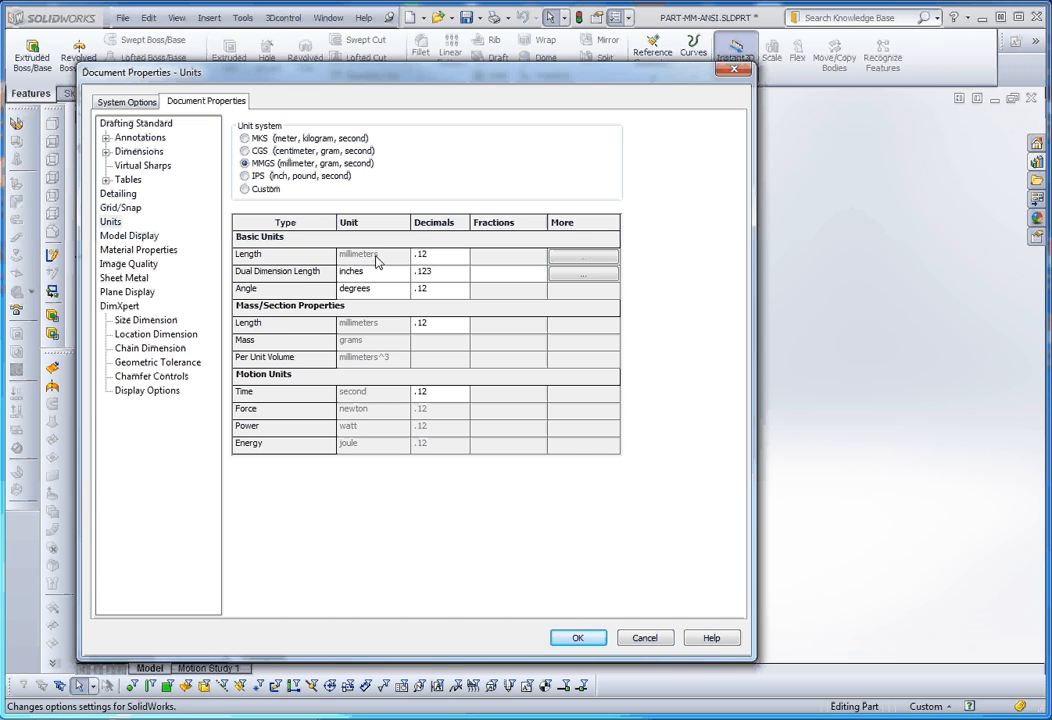
left_click(443, 256)
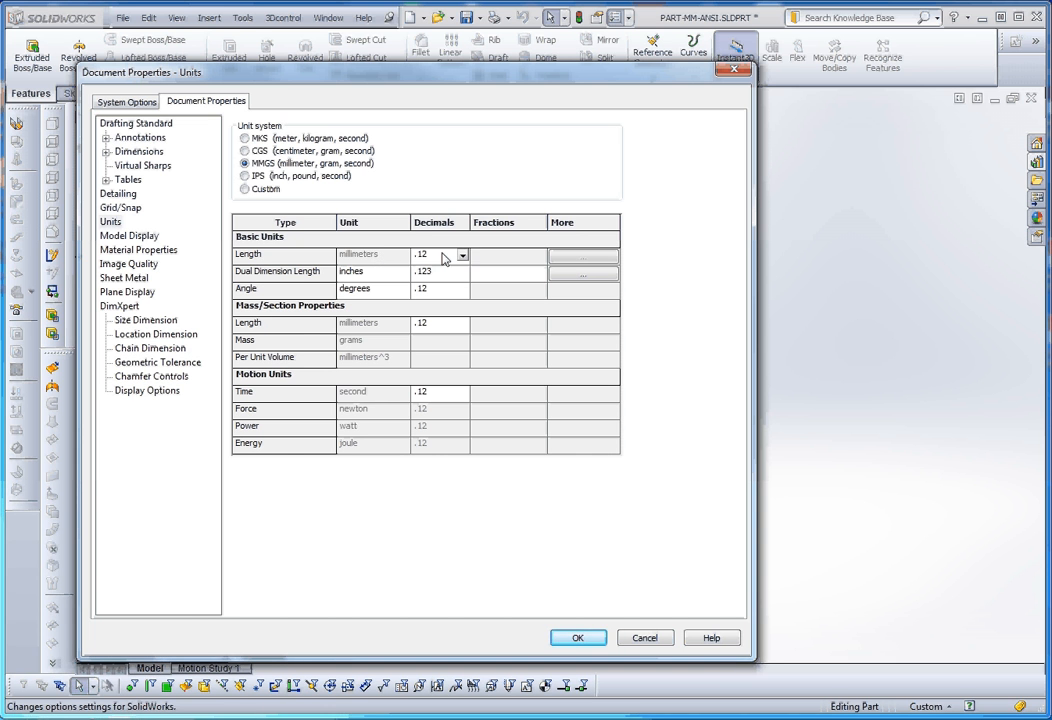
left_click(462, 256)
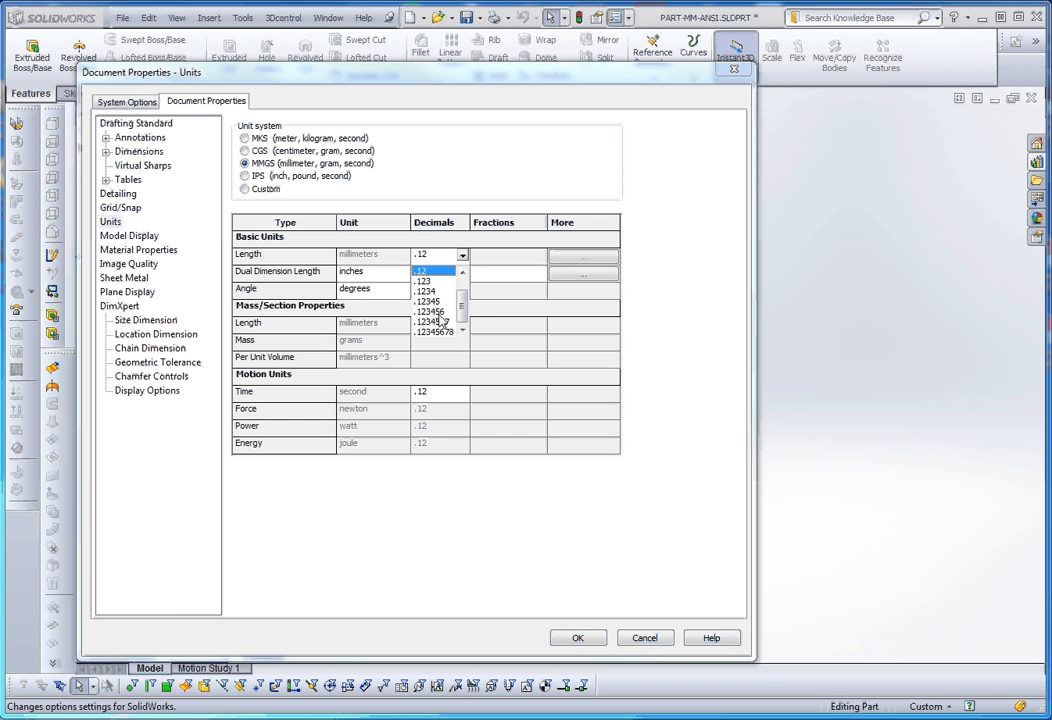
left_click(434, 256)
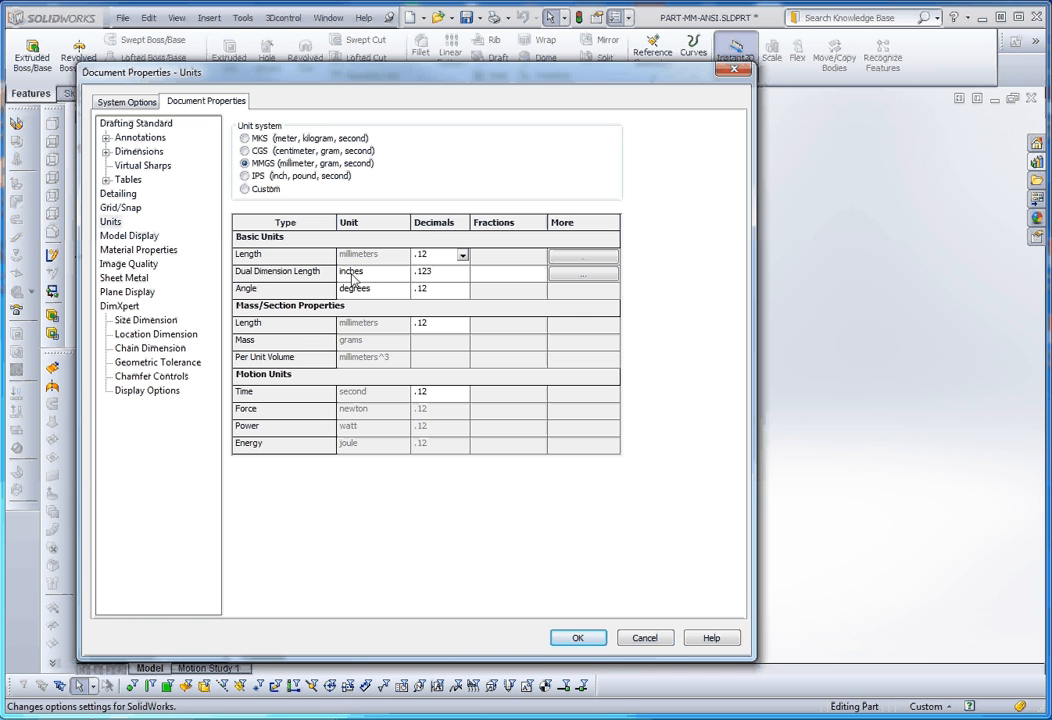
Step: Set the dual dimension length unit to inches with .123 decimals and accept the document properties
left_click(392, 274)
left_click(402, 273)
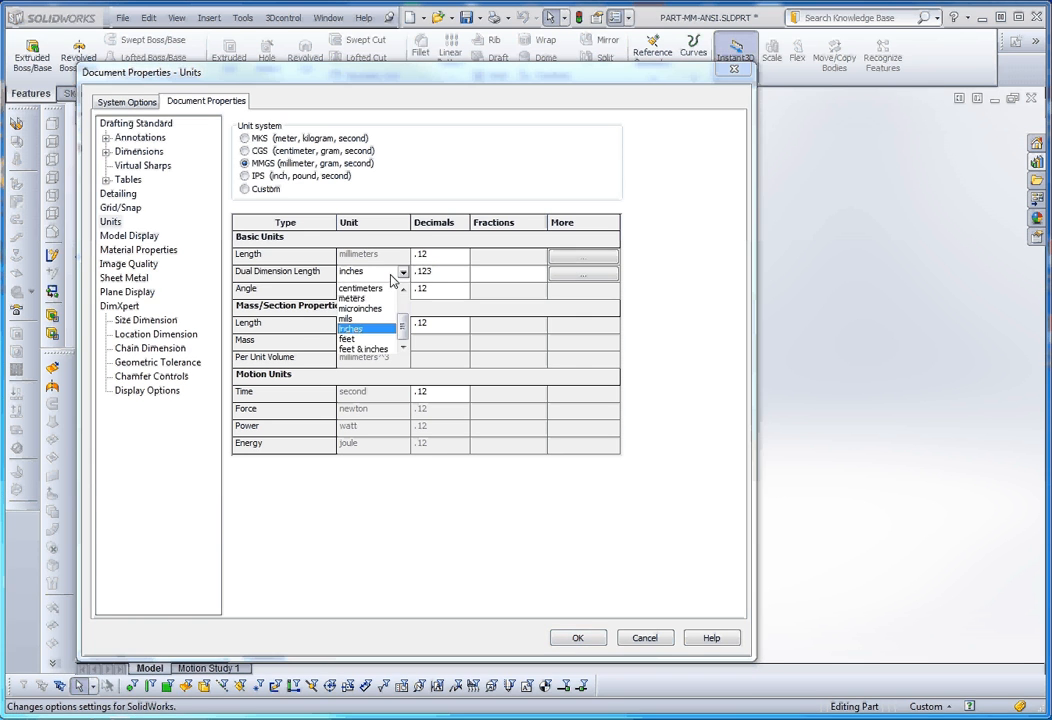
left_click(373, 290)
left_click(403, 274)
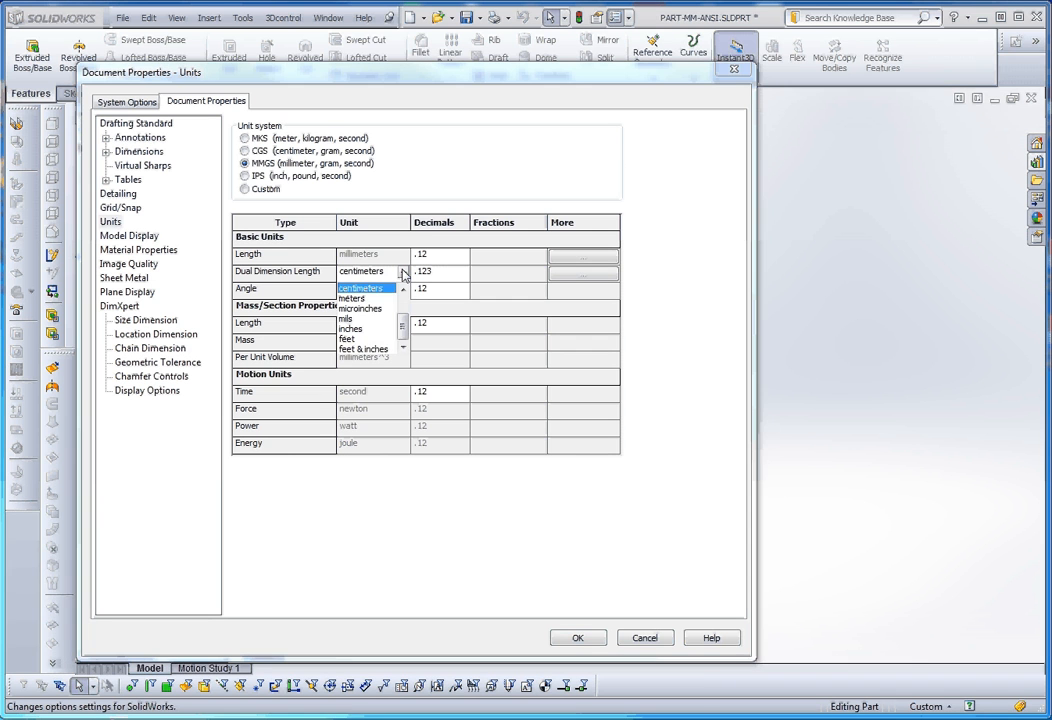
left_click(352, 329)
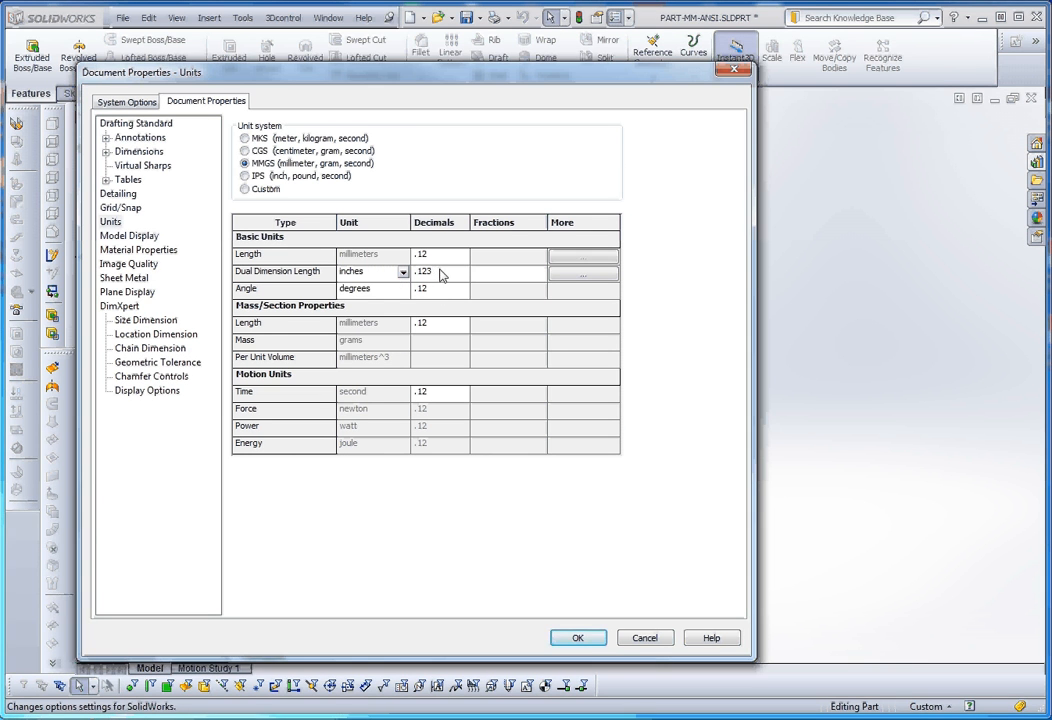
left_click(442, 272)
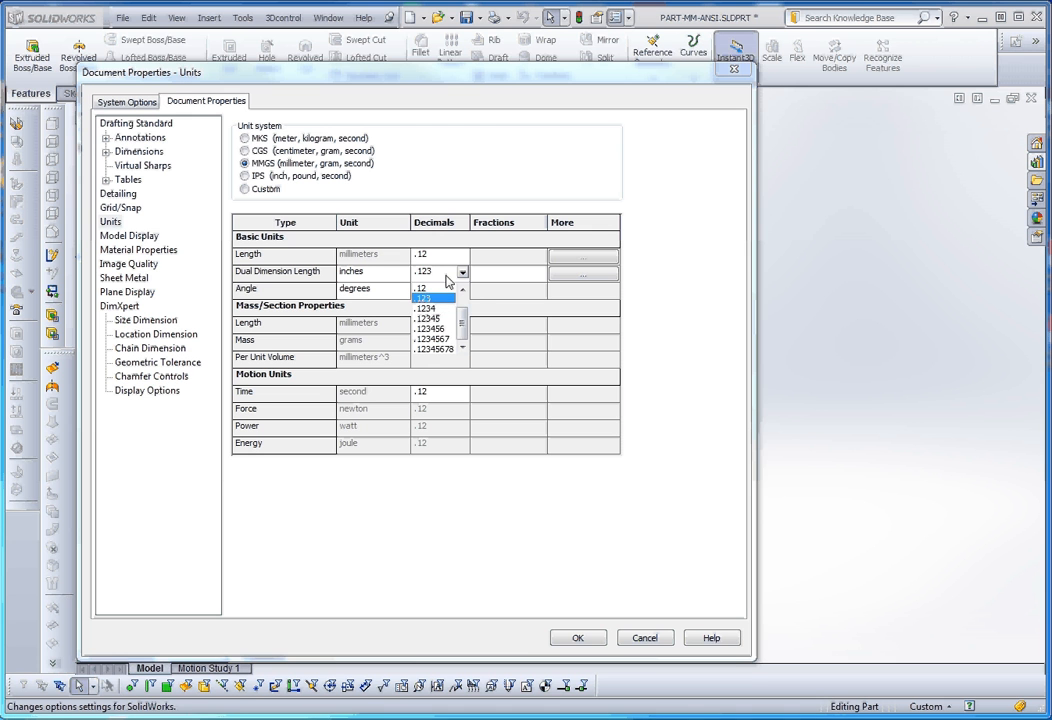
left_click(446, 273)
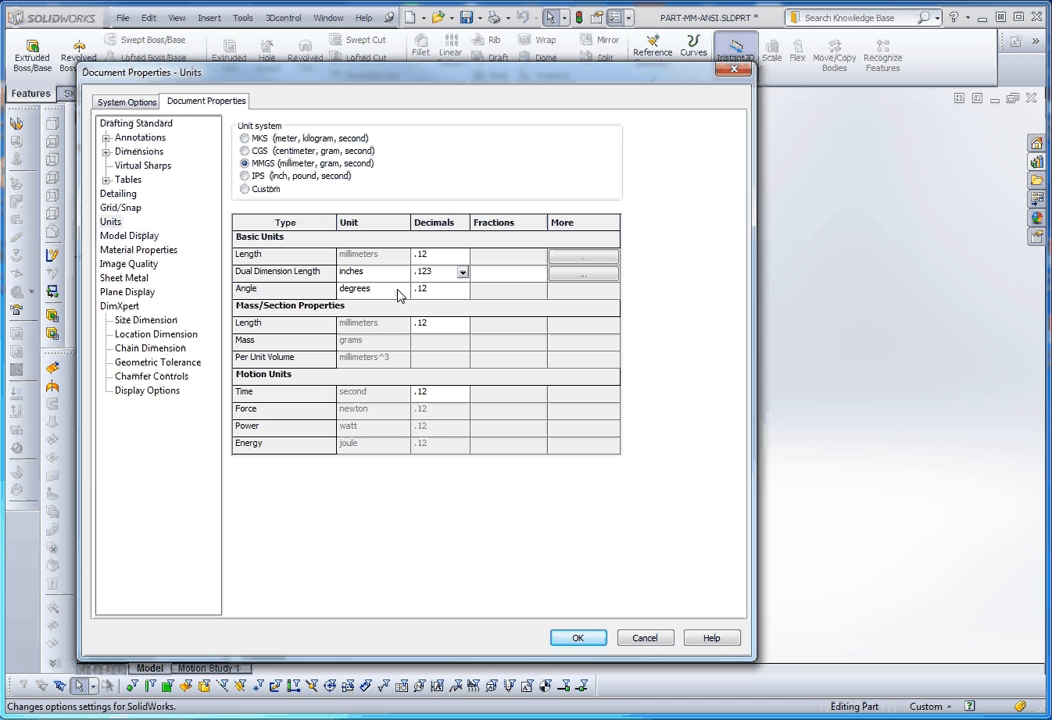
left_click(580, 639)
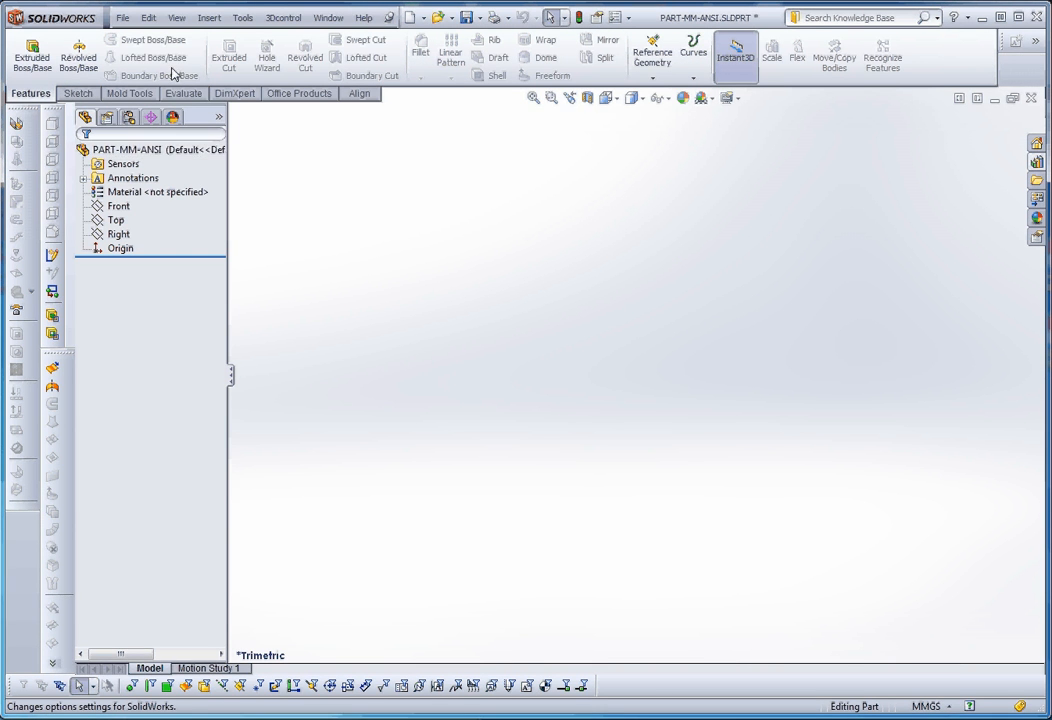
Step: Save the part over the existing PART-MM-ANSI.SLDPRT file in the Templates folder
left_click(121, 19)
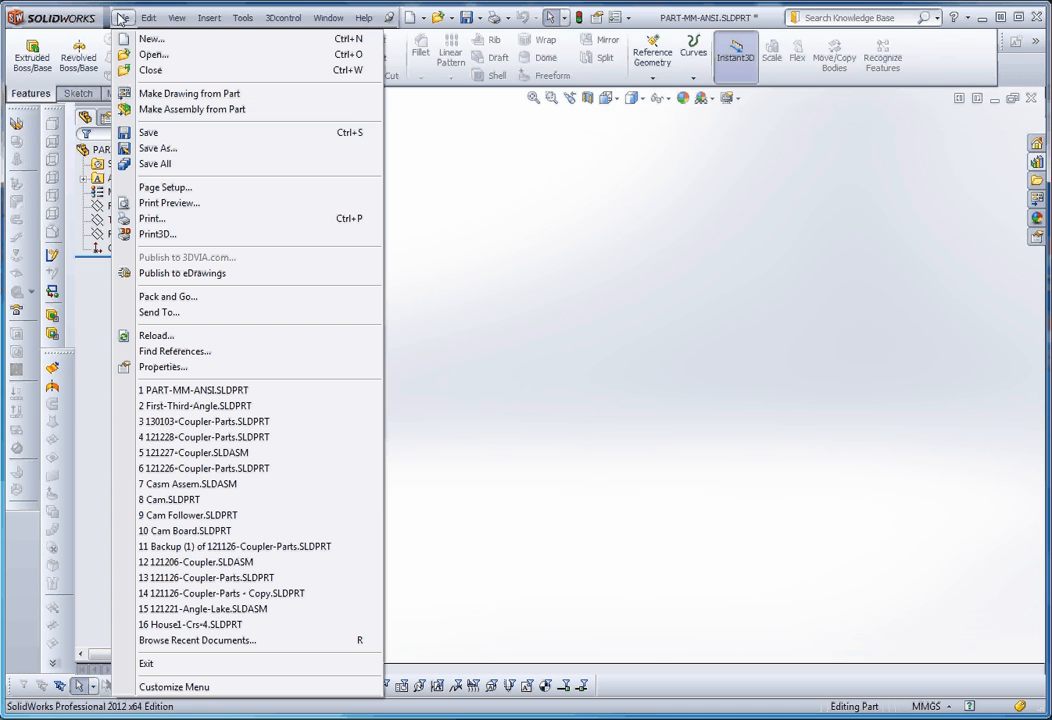
left_click(164, 149)
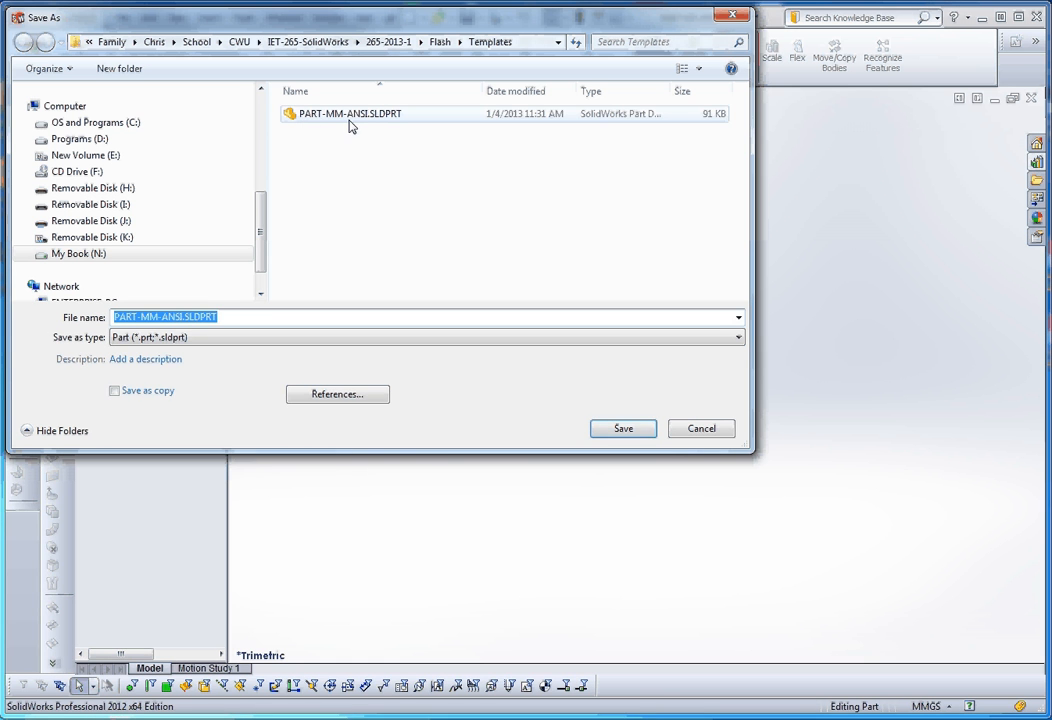
left_click(628, 430)
left_click(646, 432)
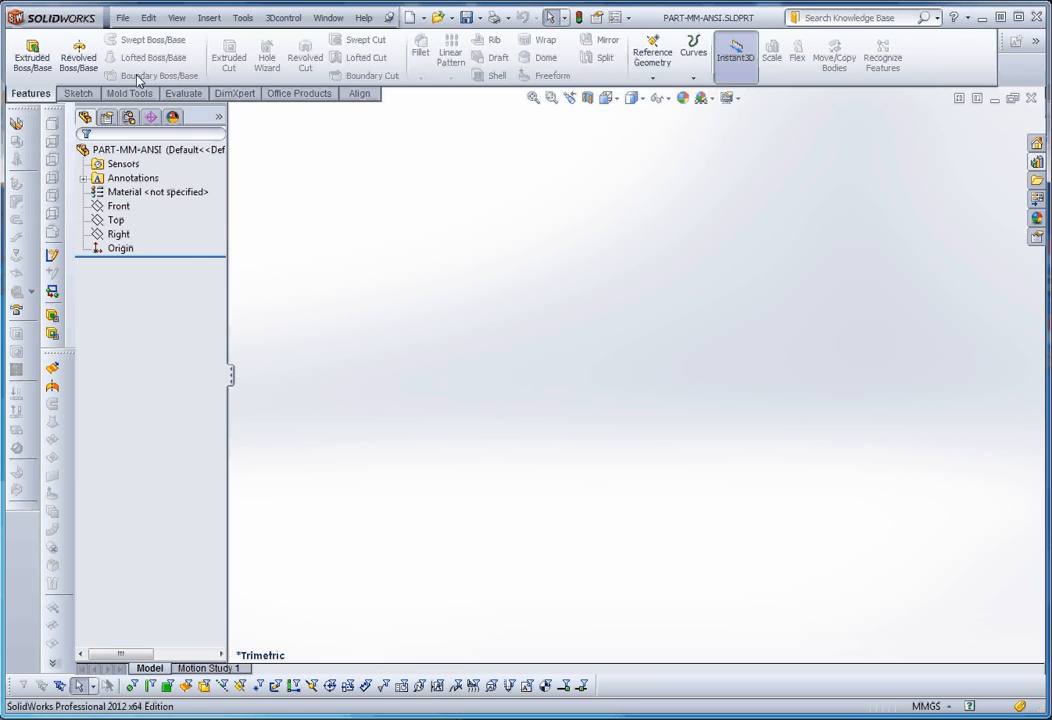
left_click(122, 17)
left_click(173, 140)
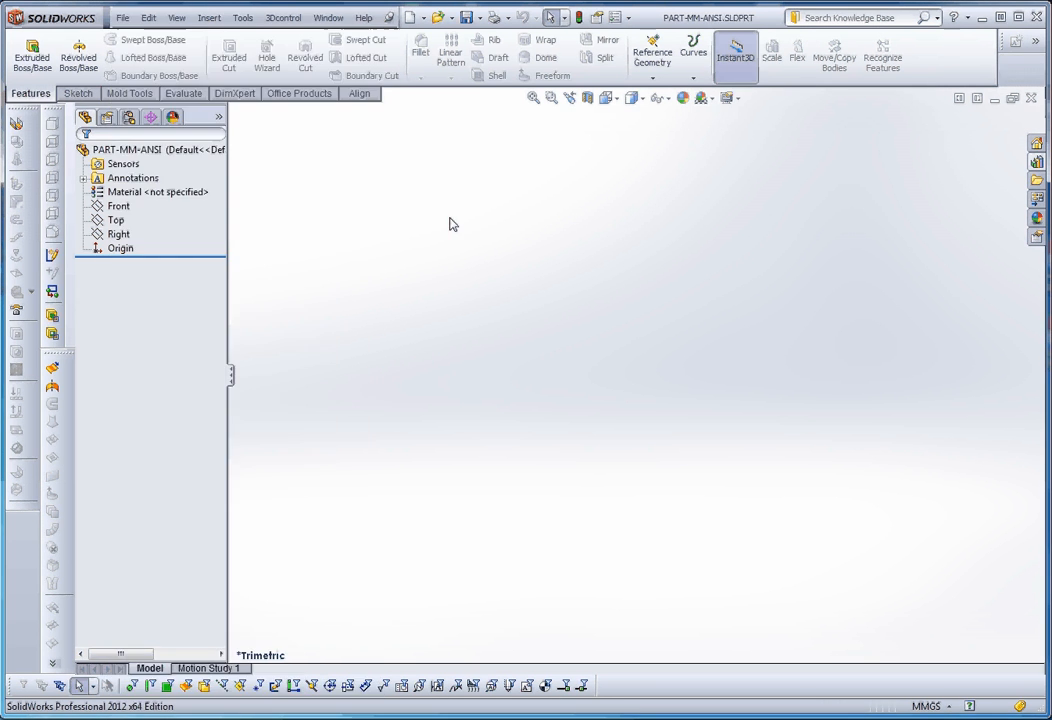